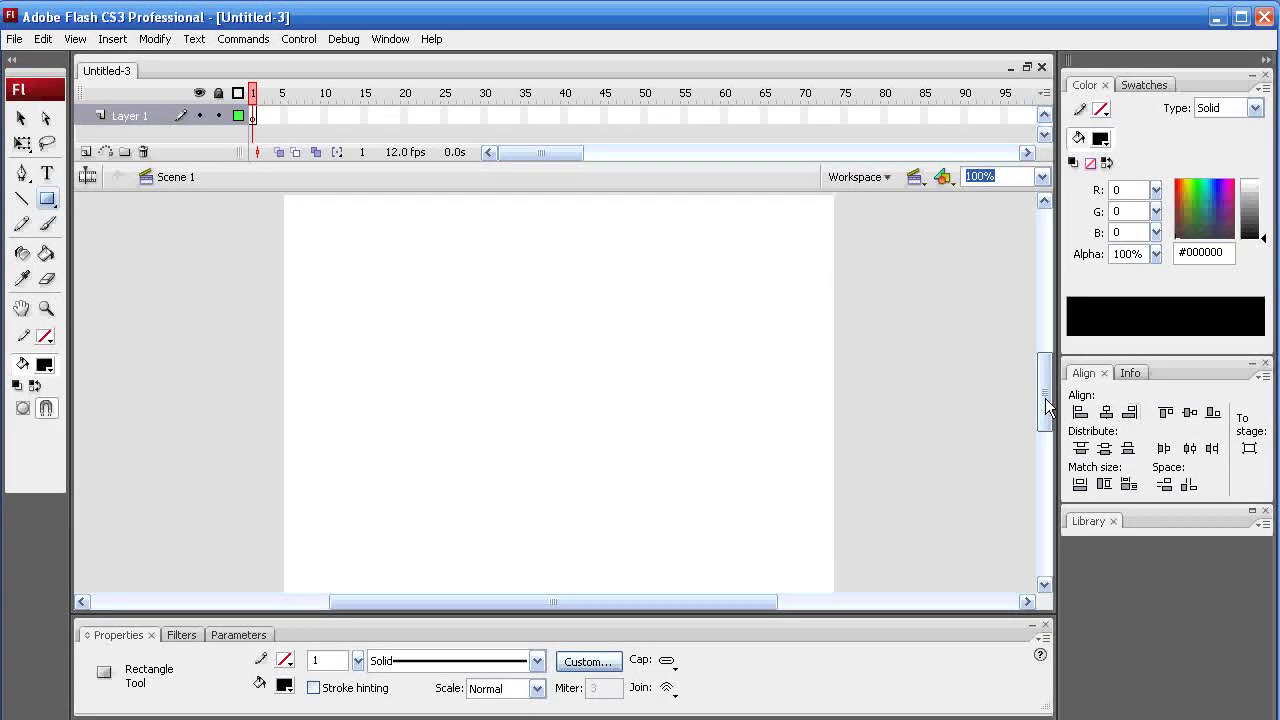
- Toggle the Library and Align panels and bring back the Color Mixer
scroll(1045, 398, "up", 1)
scroll(1044, 396, "down", 1)
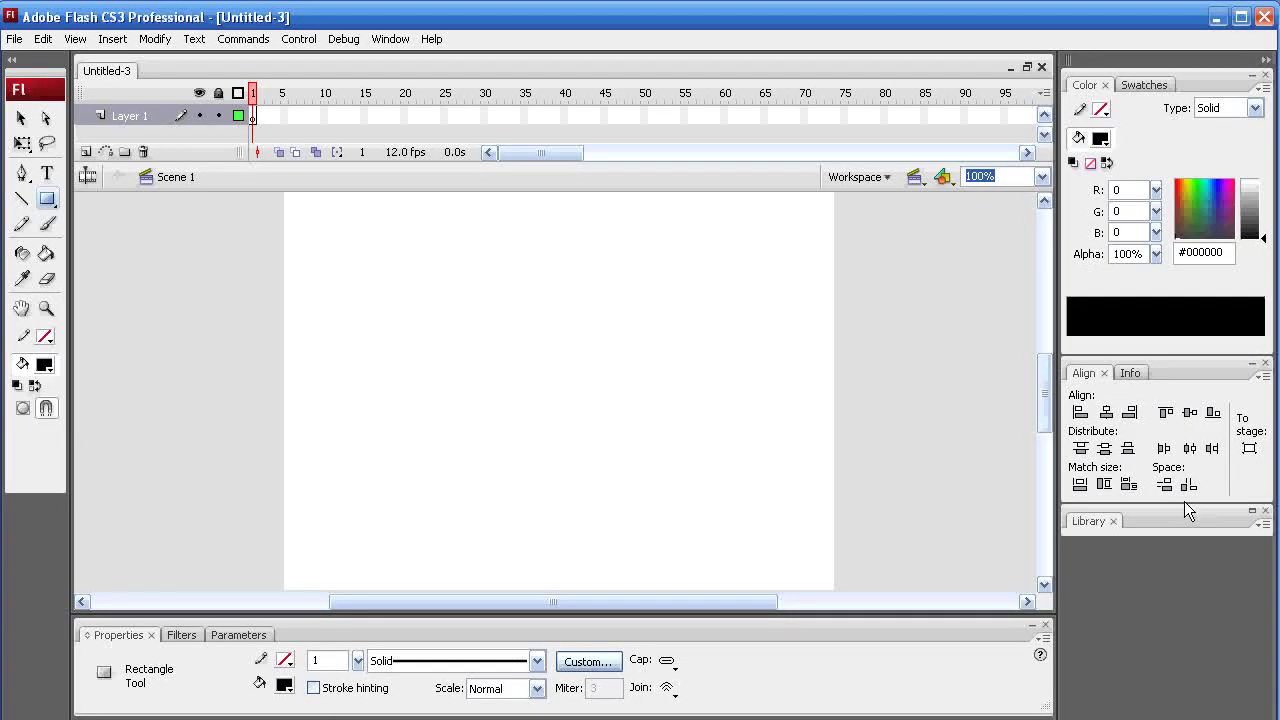
left_click(1251, 514)
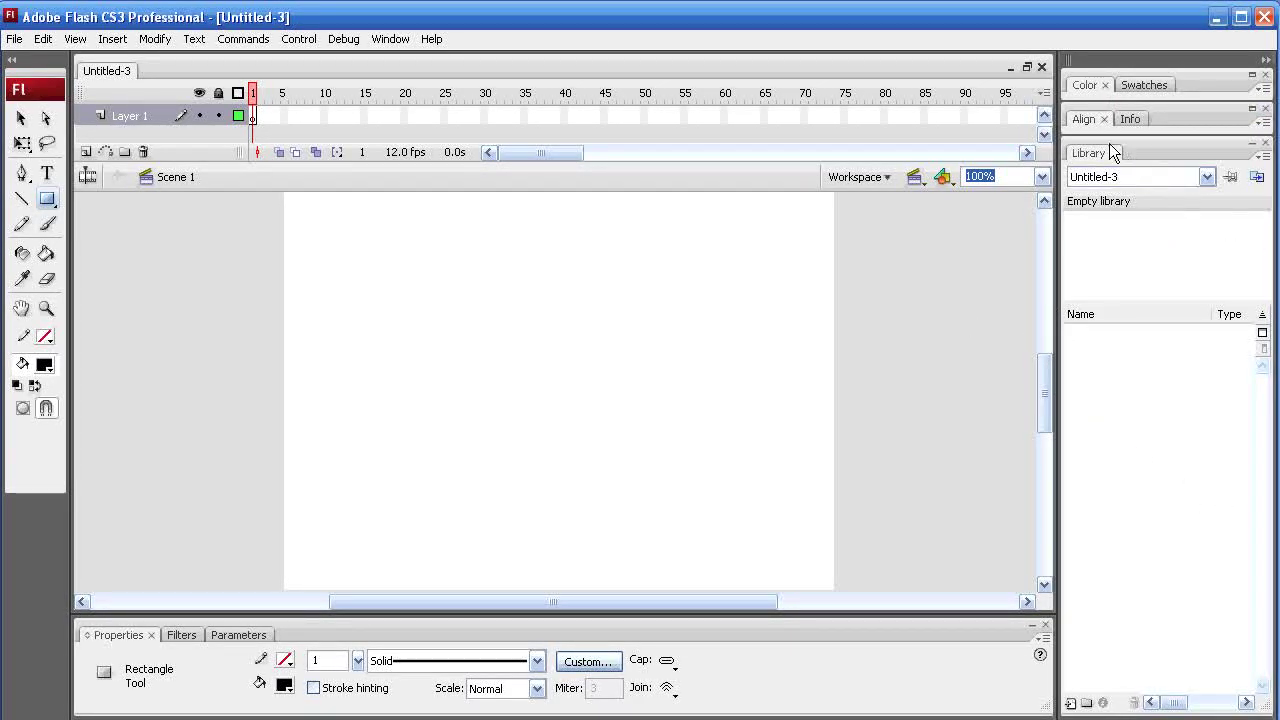
left_click(1195, 115)
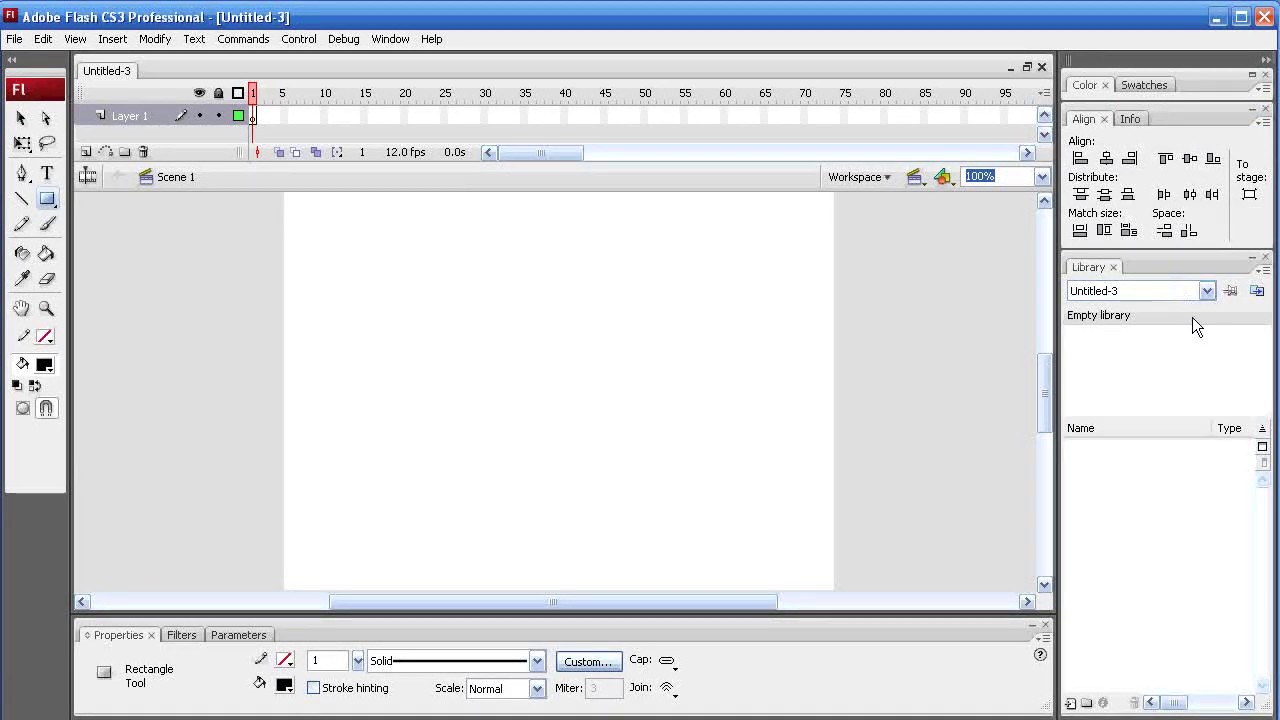
left_click(1157, 267)
left_click(1158, 265)
left_click(1192, 84)
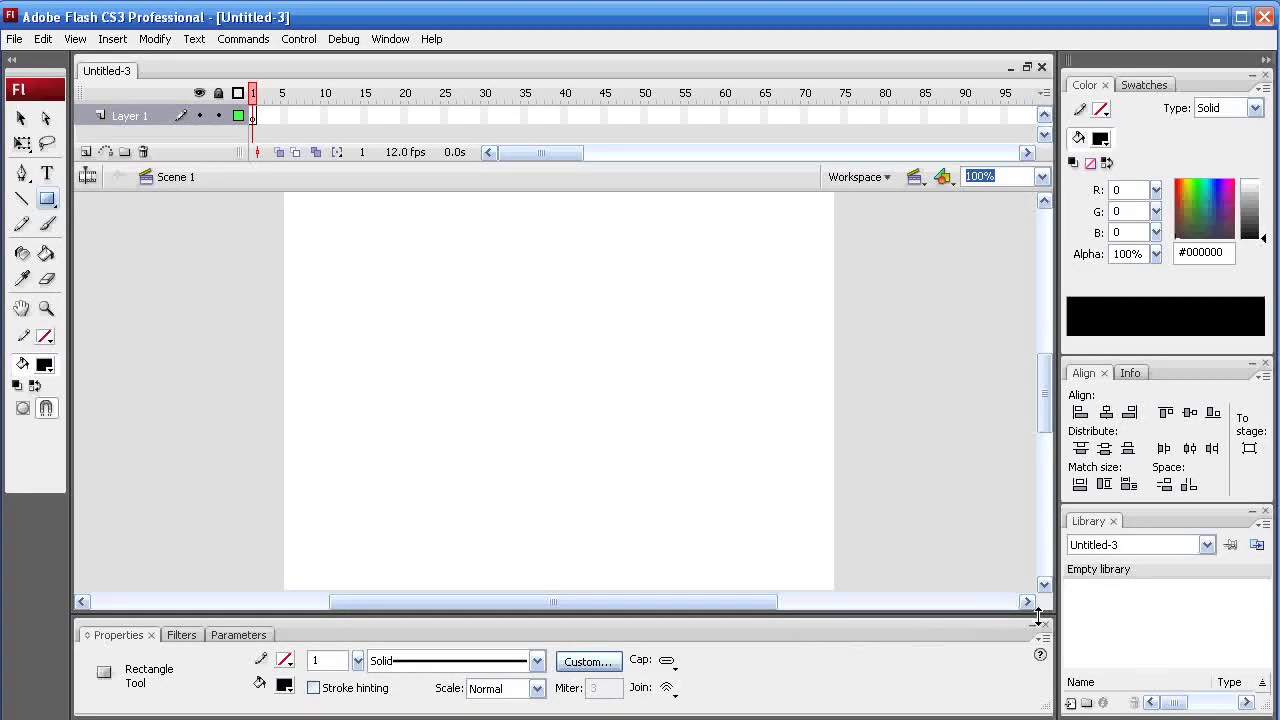
- Pick the Rectangle tool from the shape flyout and select frame 1 of Layer 1
left_click(19, 122)
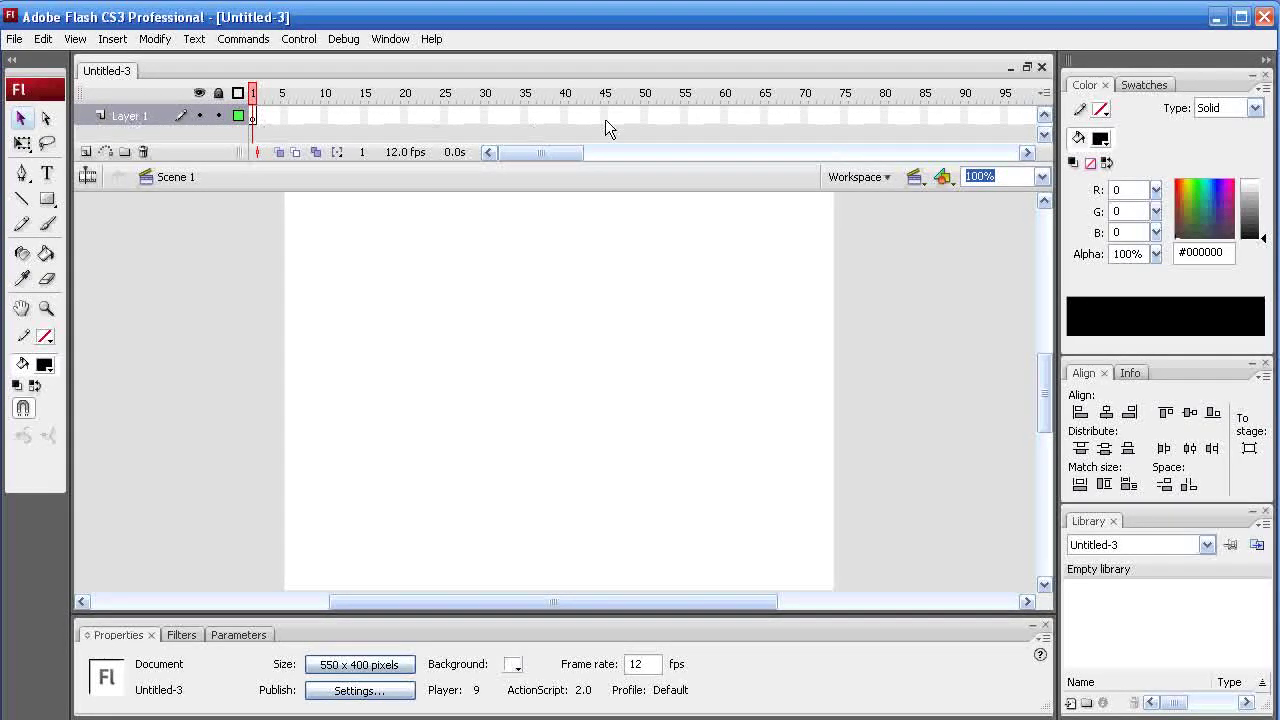
left_click(47, 198)
left_click(91, 228)
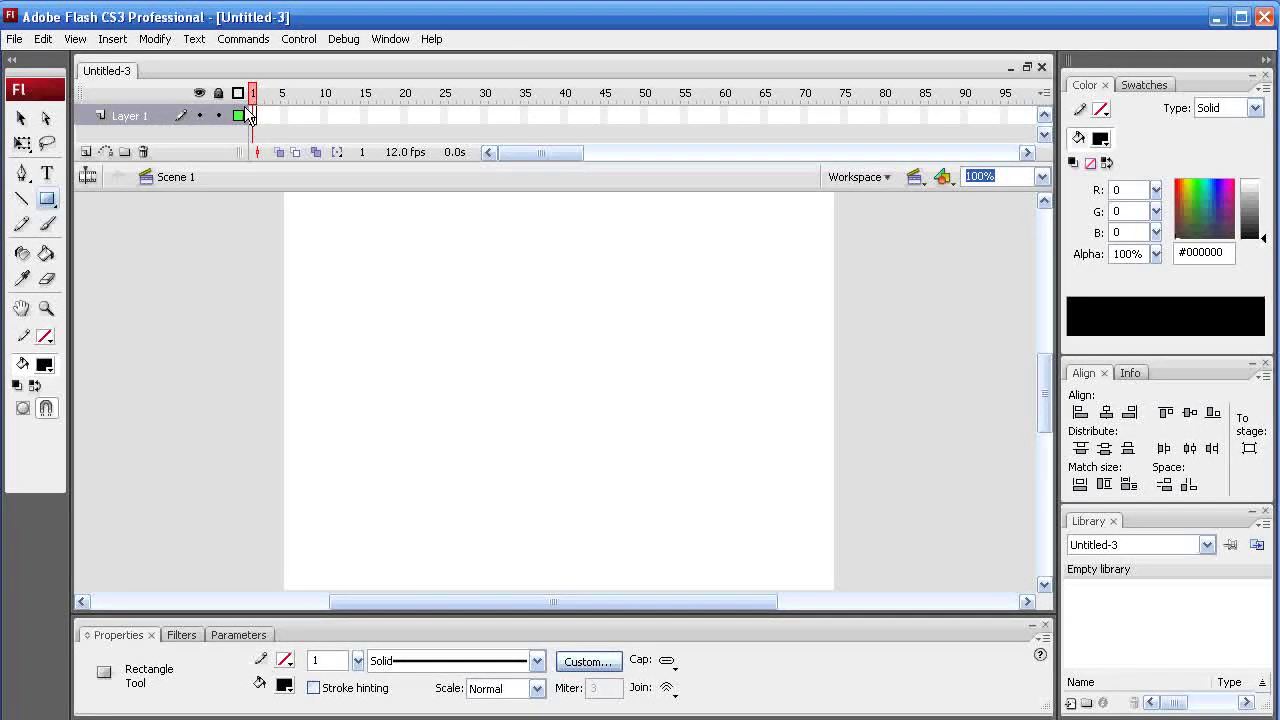
left_click(147, 118)
left_click(300, 117)
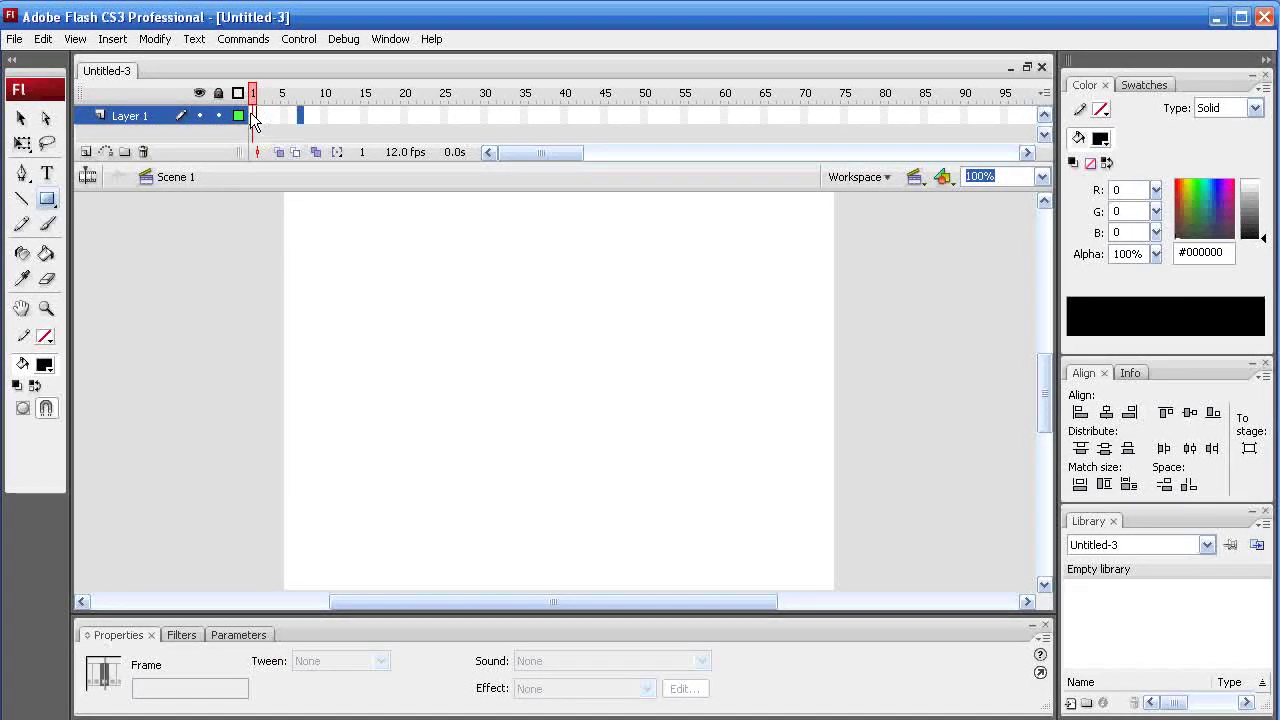
left_click(253, 116)
left_click(276, 117)
left_click(254, 116)
left_click(256, 116)
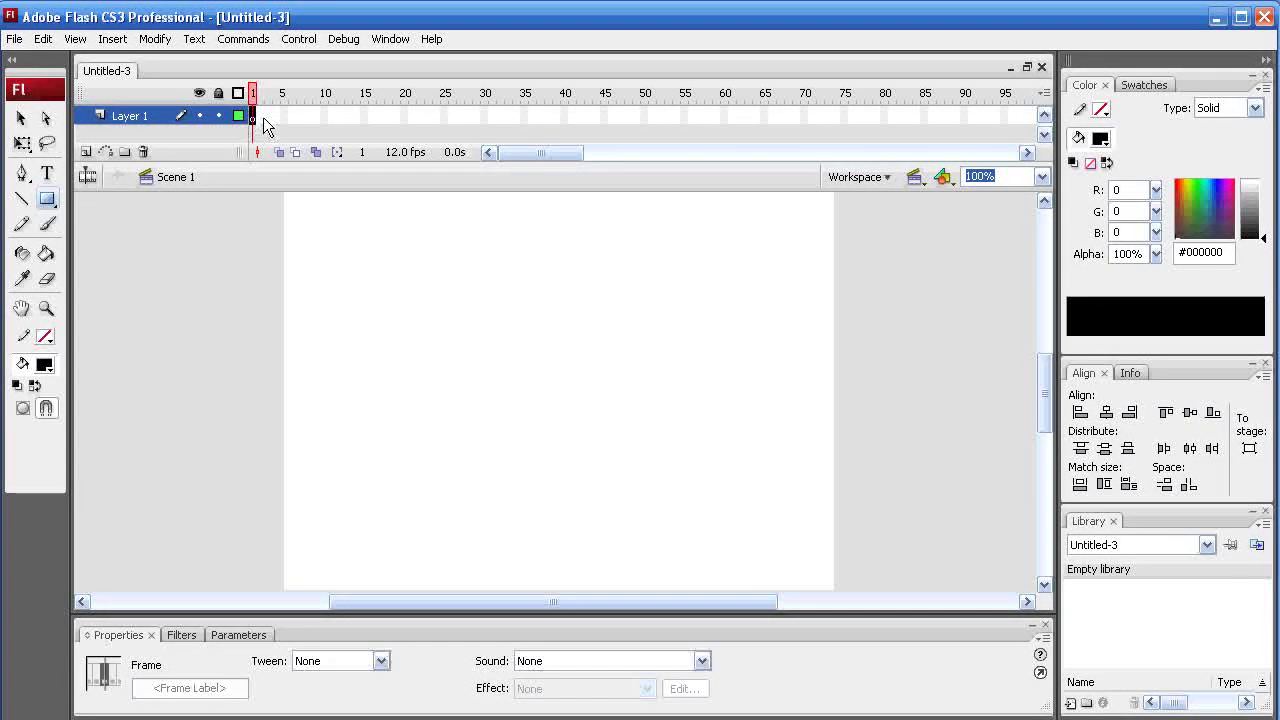
left_click(276, 117)
left_click(254, 116)
- Drag out a black, stroke-free square in the stage's upper left on frame 1
left_click_drag(352, 296, 490, 434)
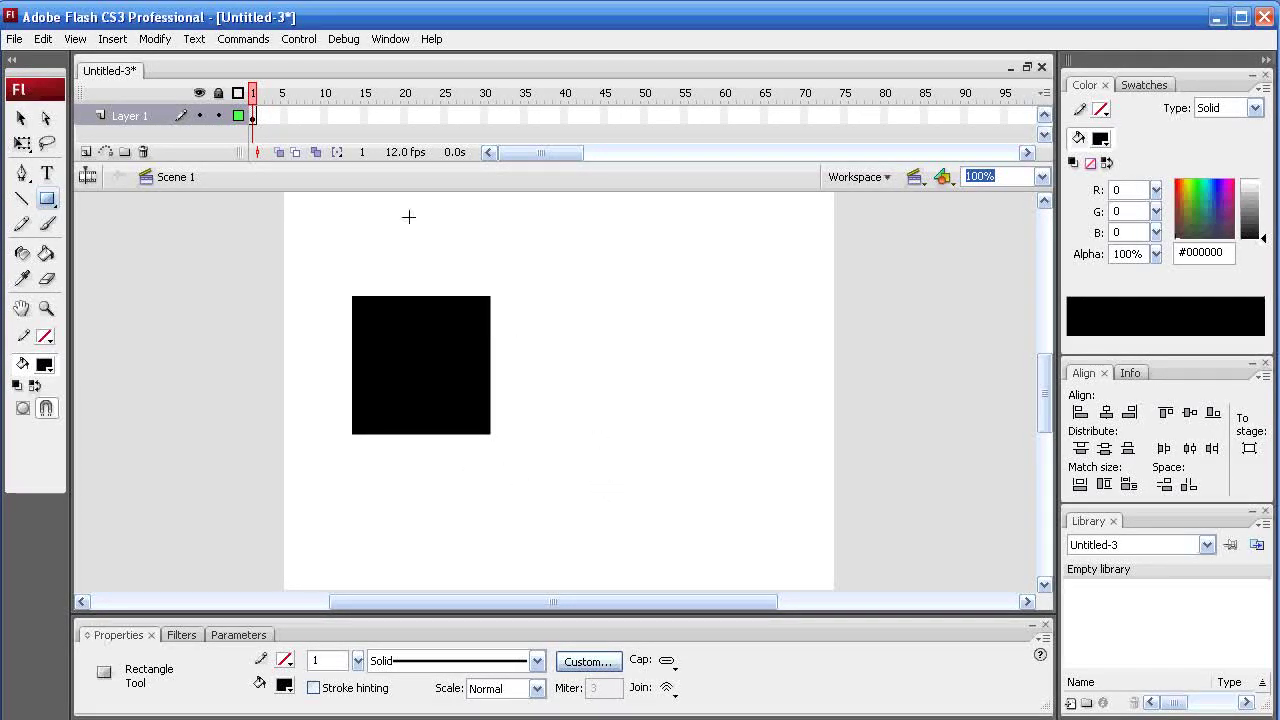
left_click(254, 116)
left_click(256, 118)
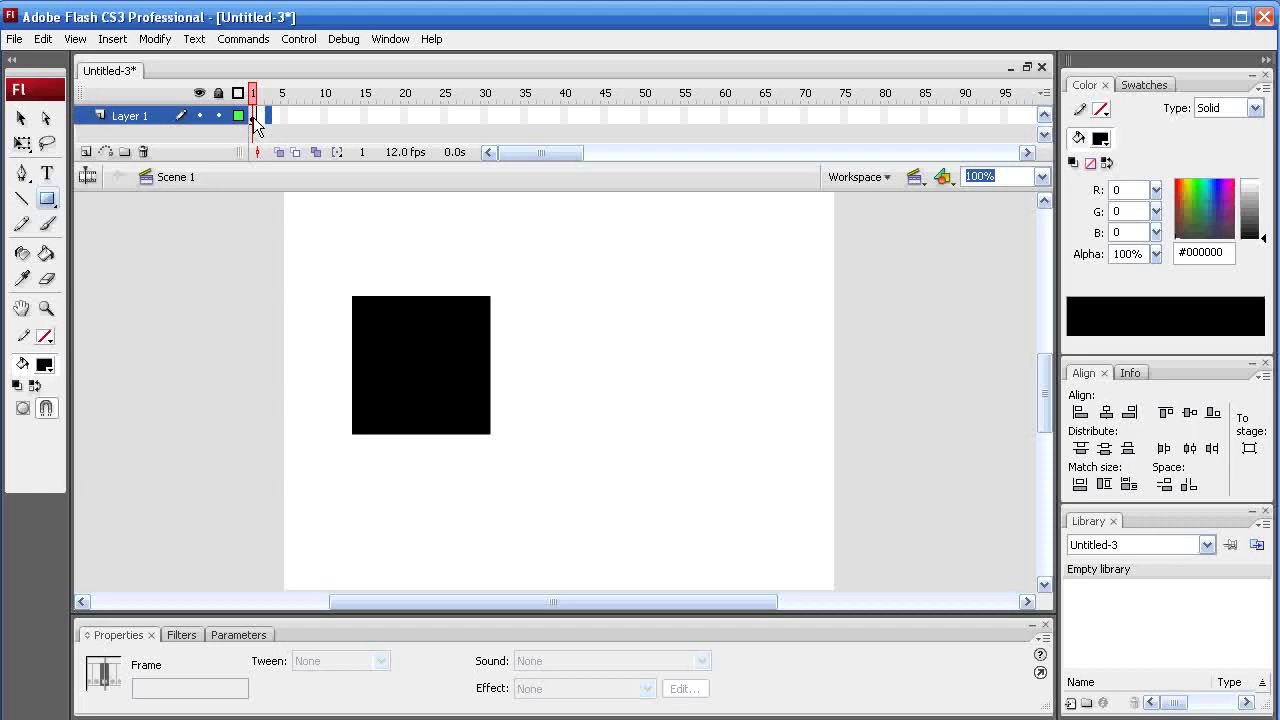
left_click(253, 117)
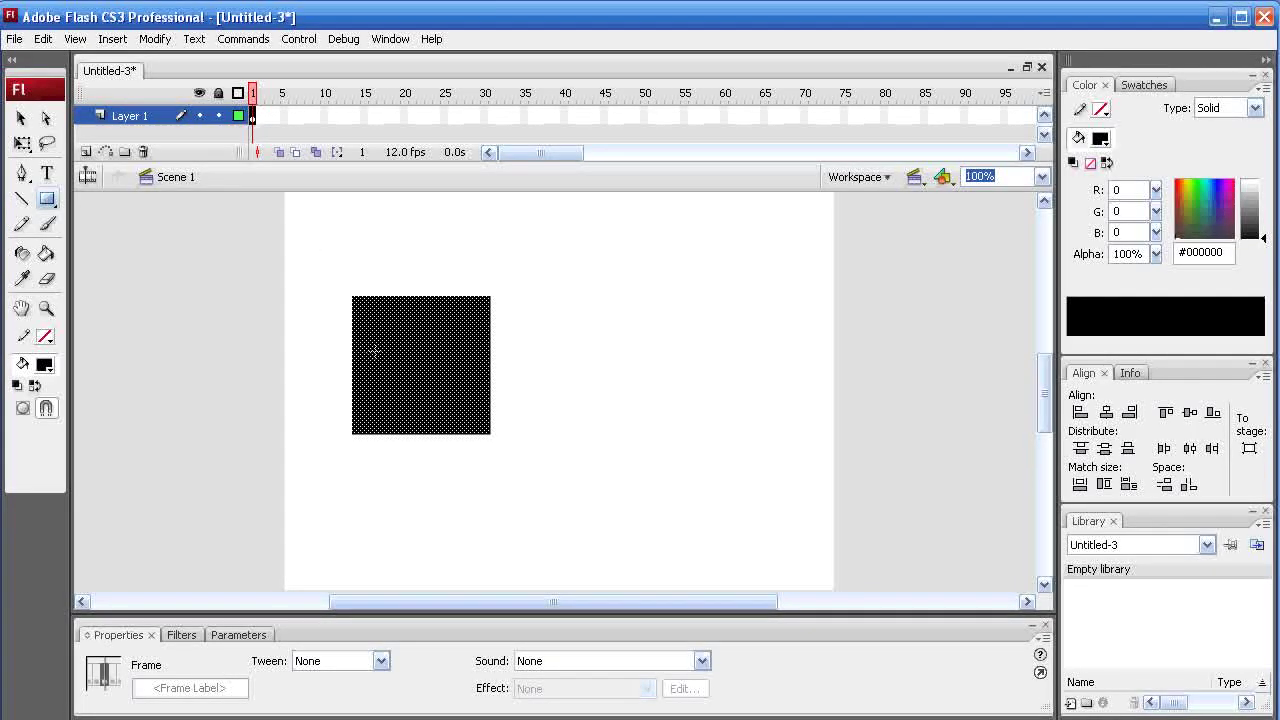
left_click(258, 130)
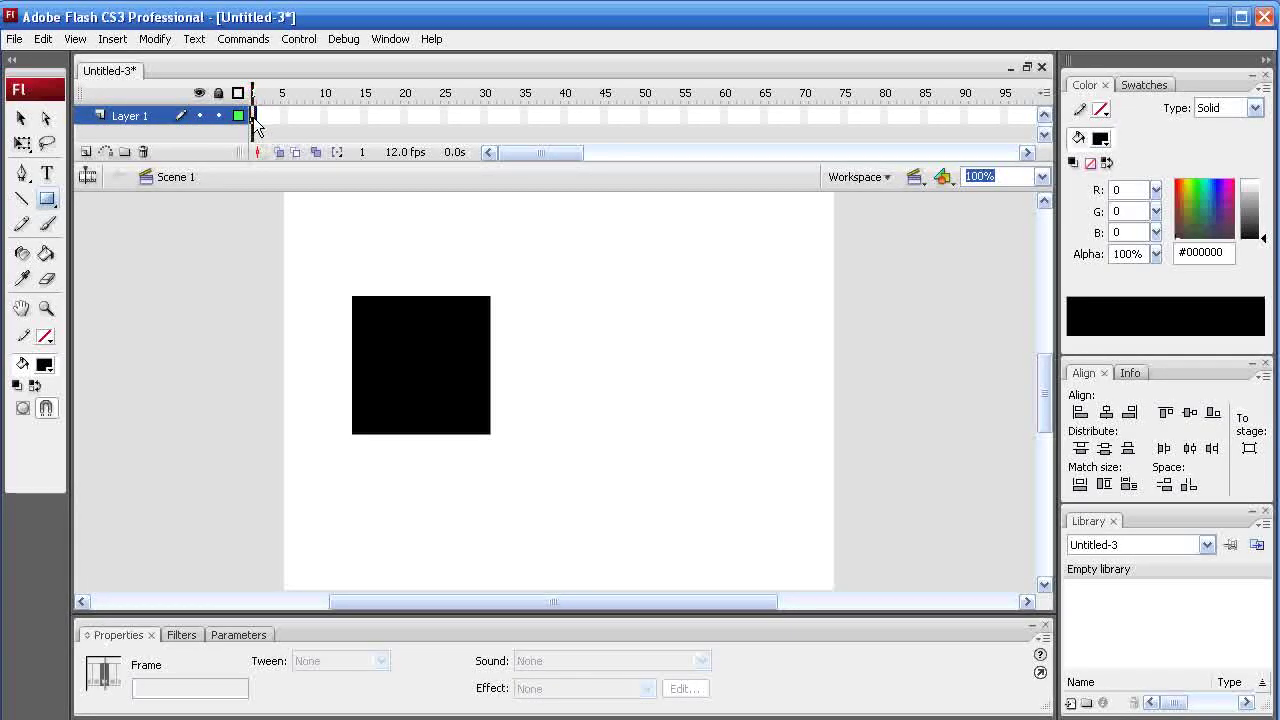
left_click(253, 117)
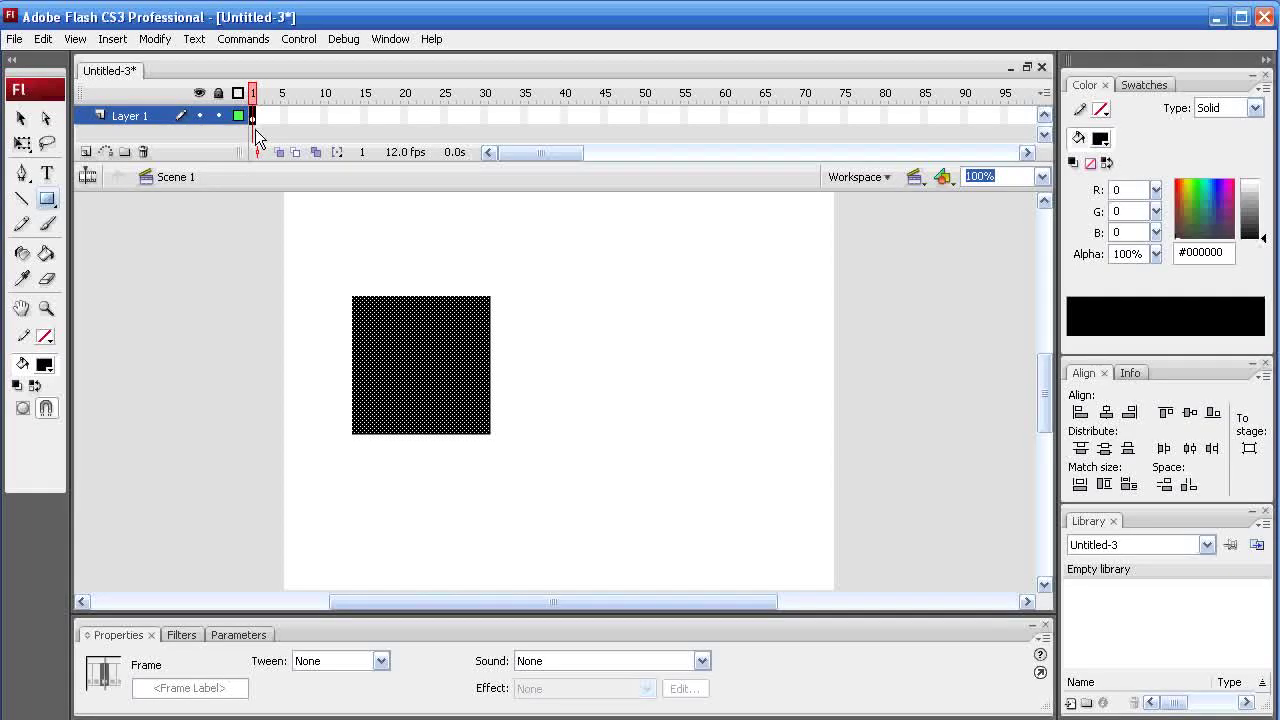
left_click(21, 118)
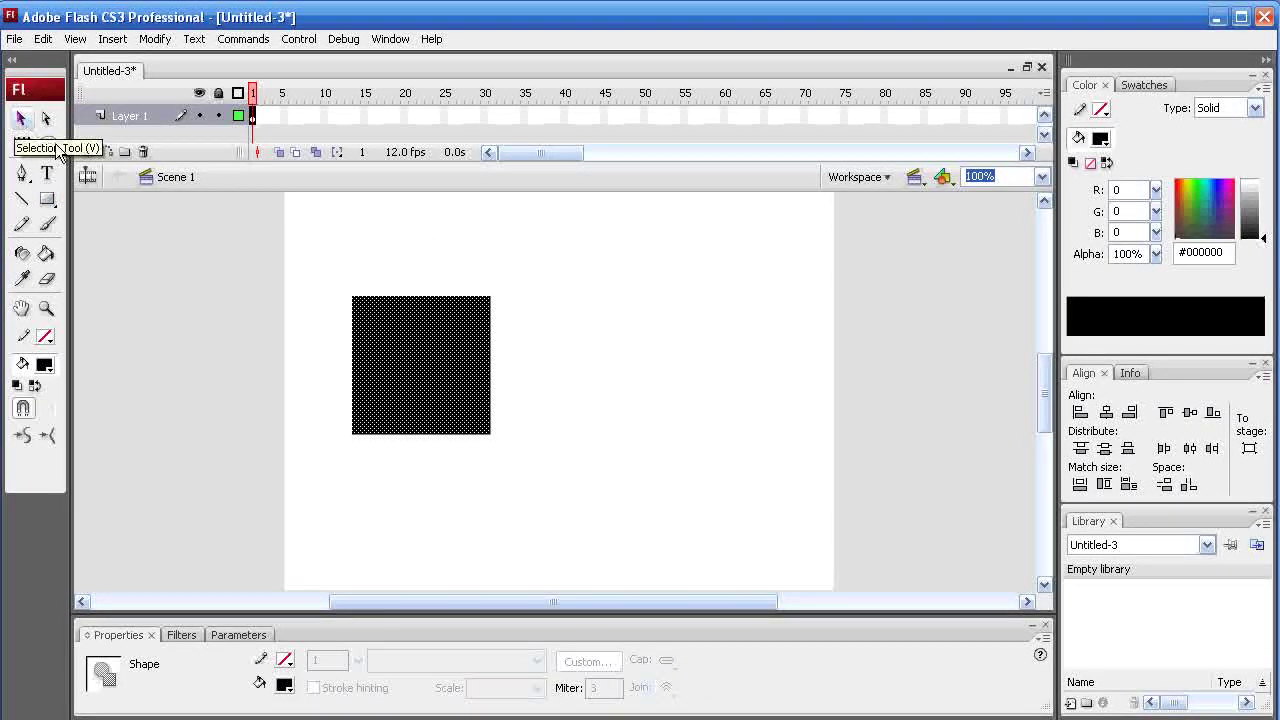
- Insert a keyframe at frame 20 of Layer 1 and drag it out to frame 36
left_click(555, 377)
left_click(455, 349)
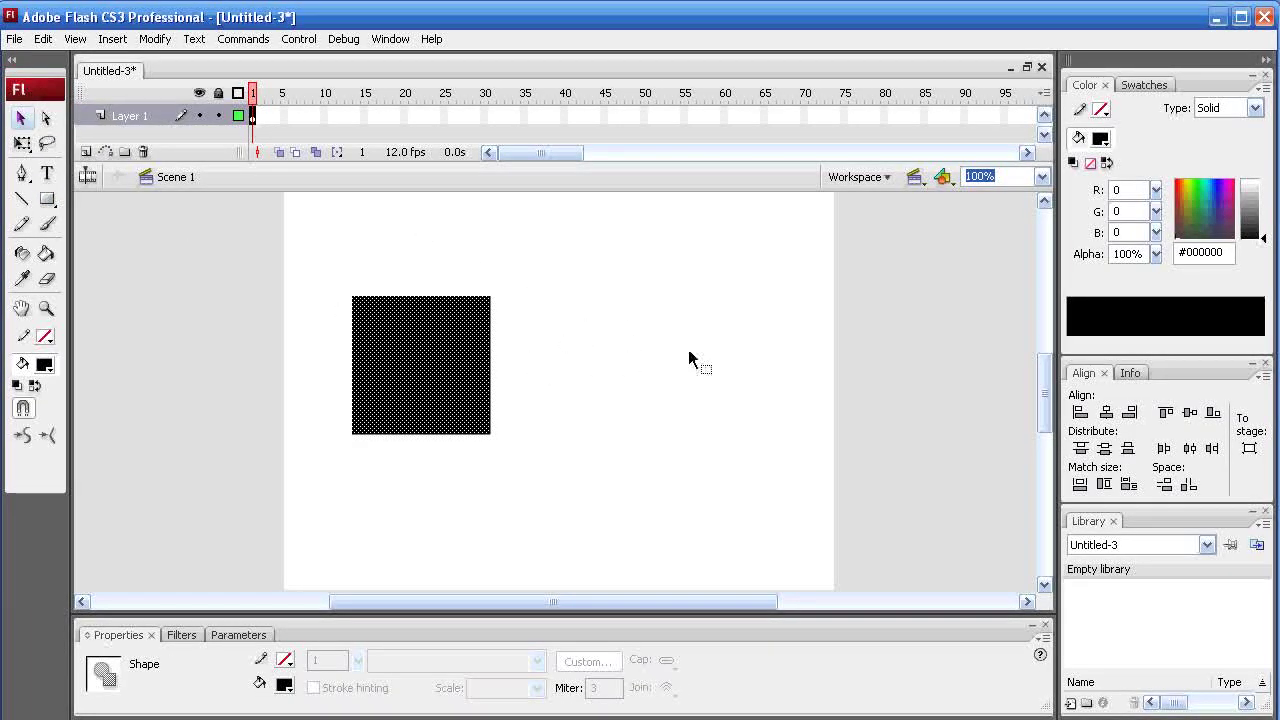
left_click(405, 115)
right_click(405, 115)
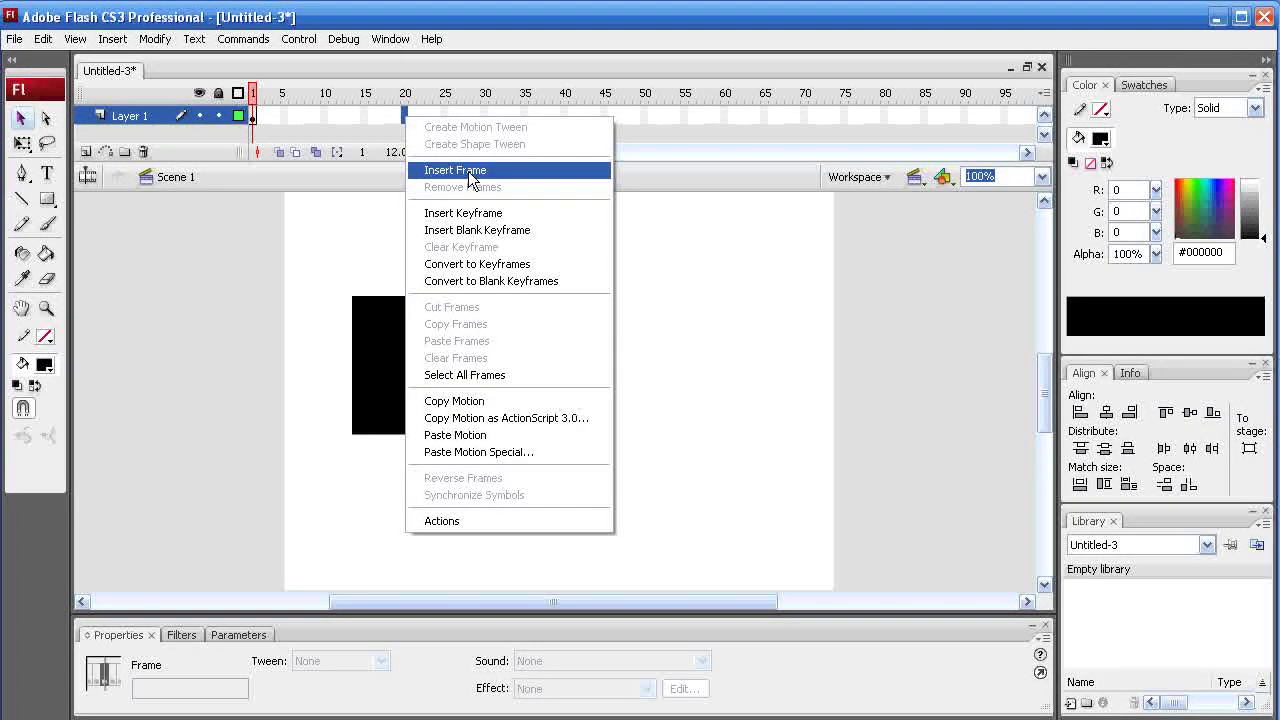
left_click(477, 213)
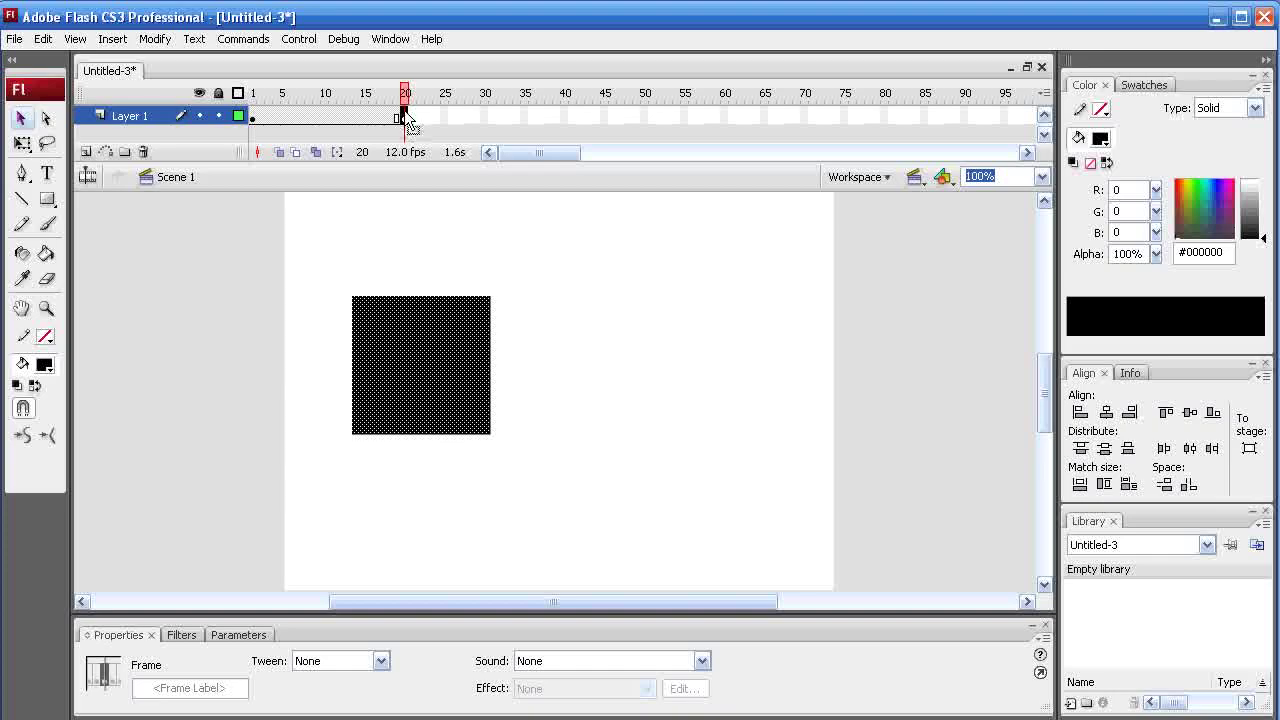
left_click_drag(403, 117, 532, 120)
left_click(284, 117)
left_click(254, 117)
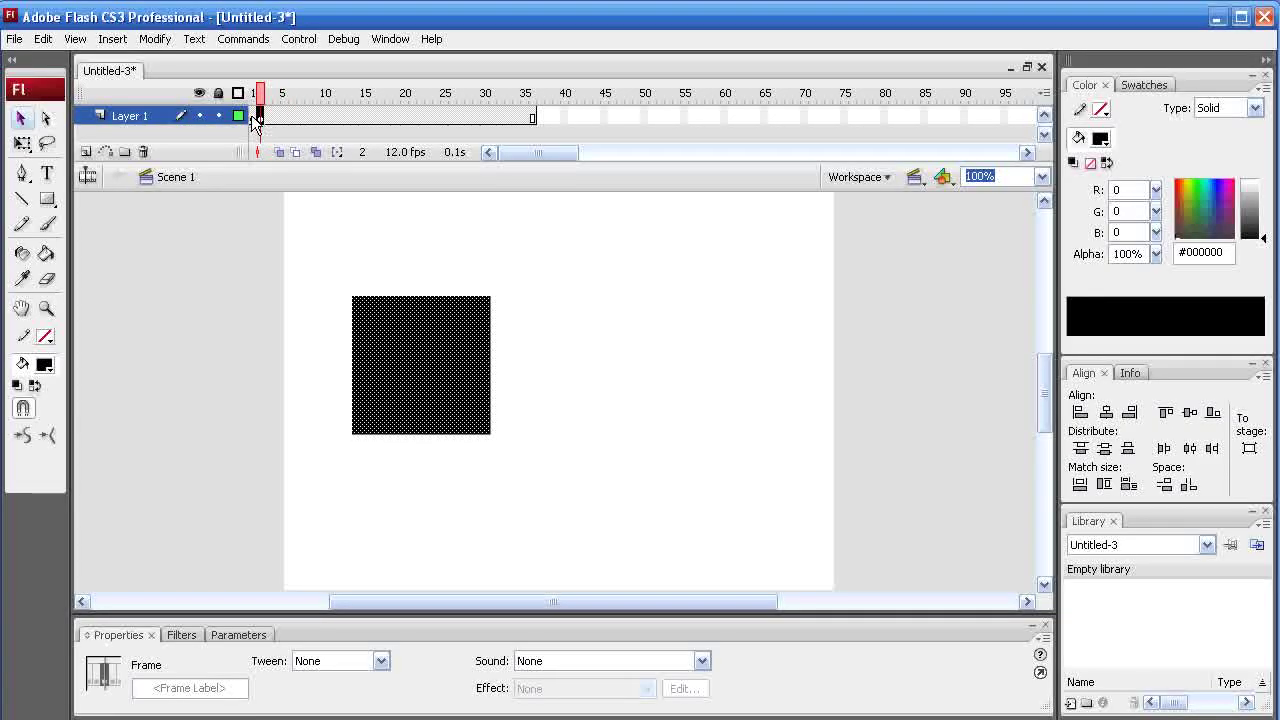
left_click(259, 118)
left_click_drag(257, 122, 533, 116)
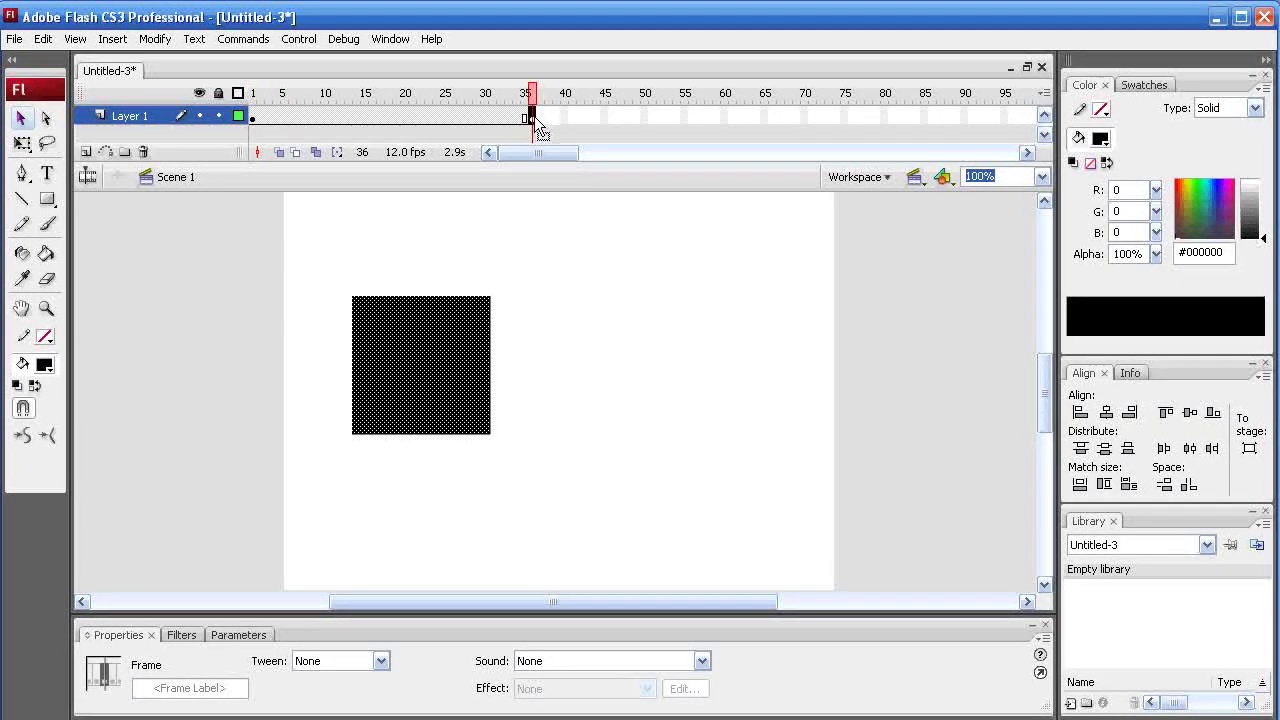
- Make frame 36 a keyframe with F6 and move the square to the stage's right
left_click(255, 117)
left_click(533, 117)
left_click(253, 118)
left_click(533, 117)
key("F6")
left_click_drag(419, 362, 697, 362)
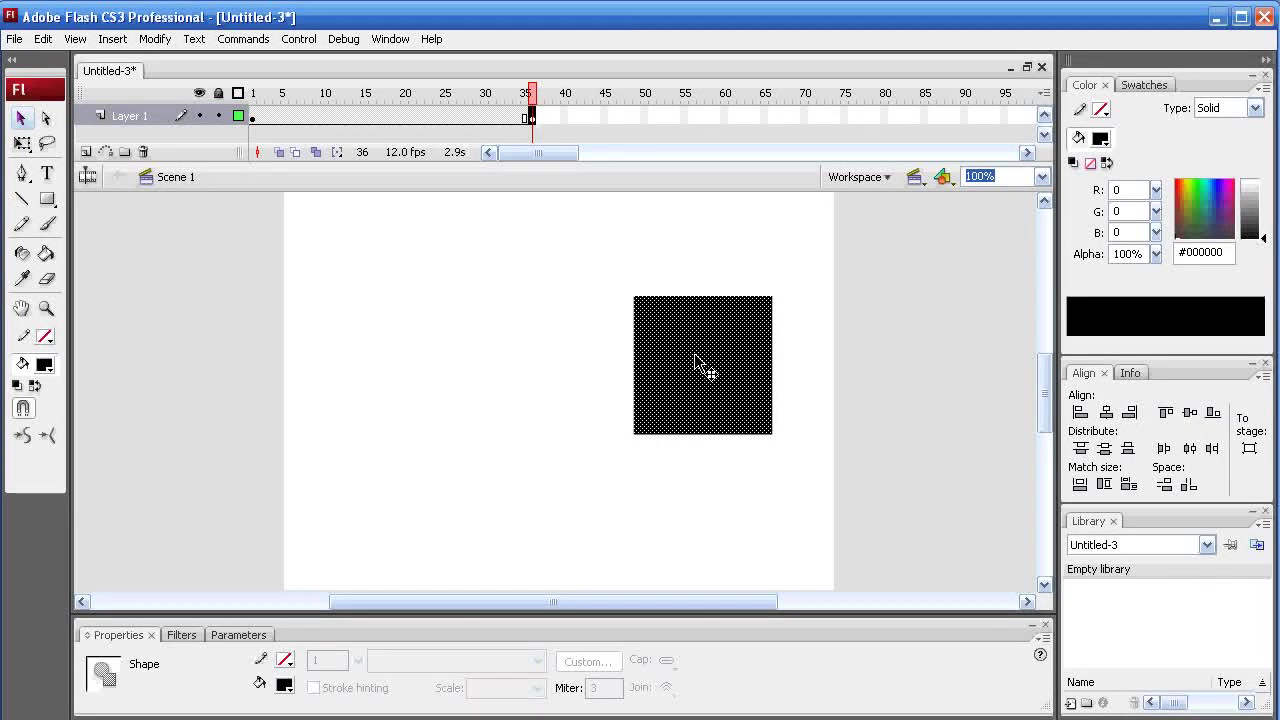
- Compare the square's left position at frame 1 with its right position at frame 36
left_click(251, 117)
left_click(532, 117)
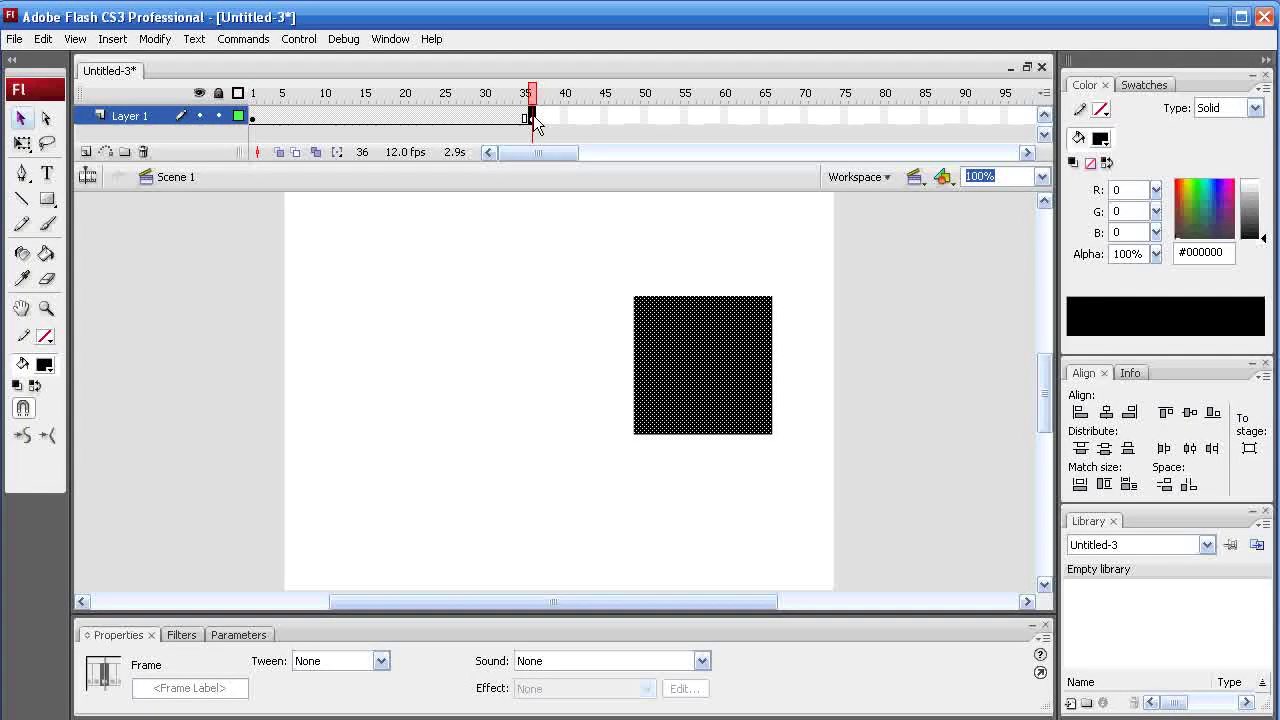
left_click(251, 117)
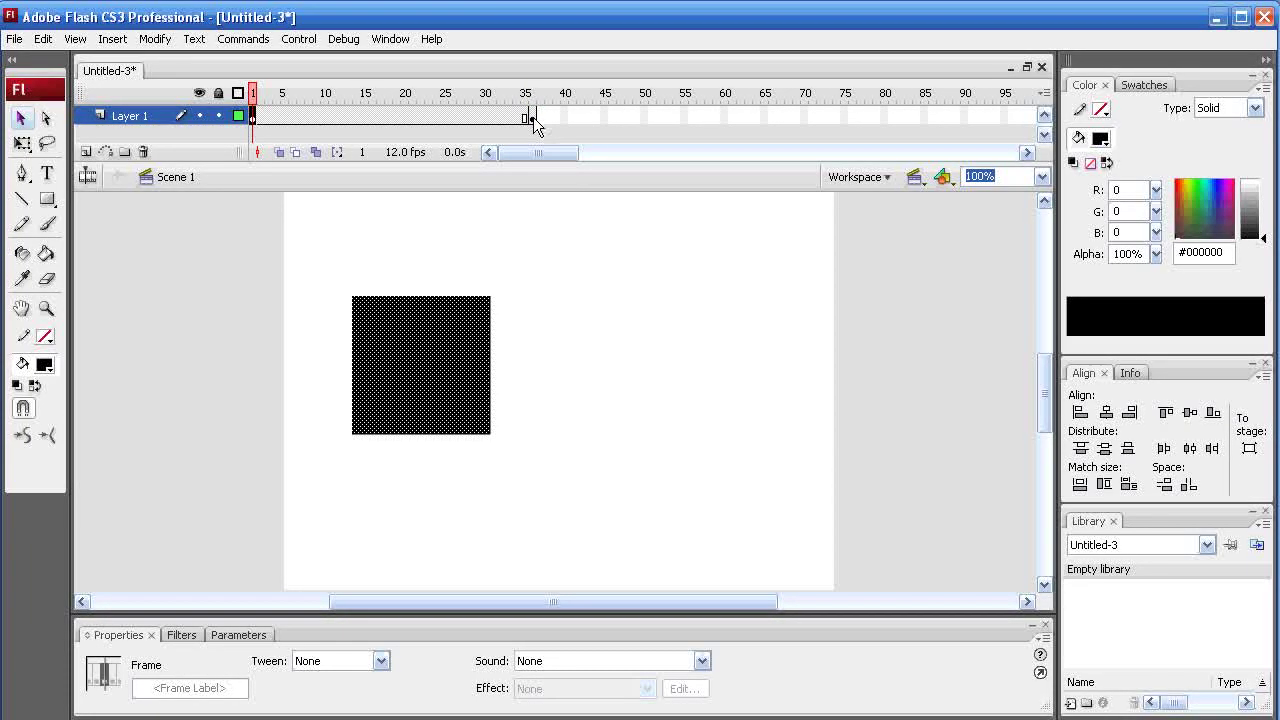
left_click(532, 117)
left_click(253, 117)
left_click(531, 116)
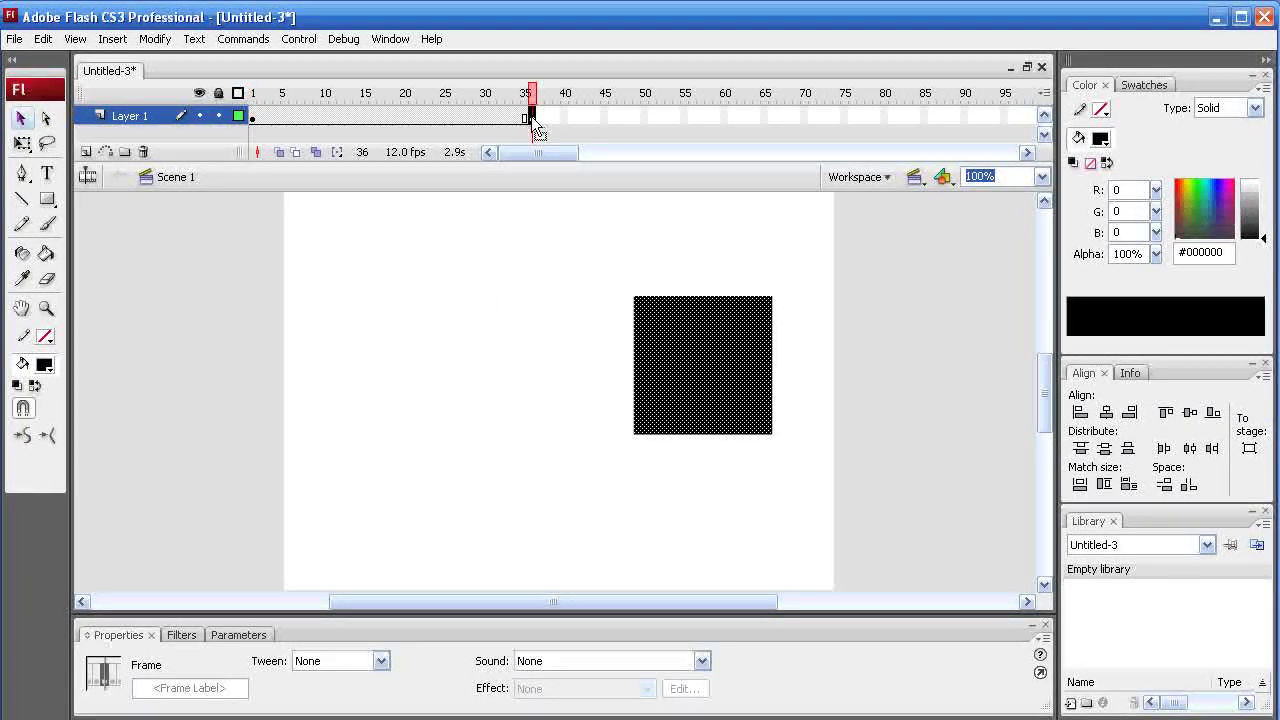
left_click(255, 117)
left_click(525, 117)
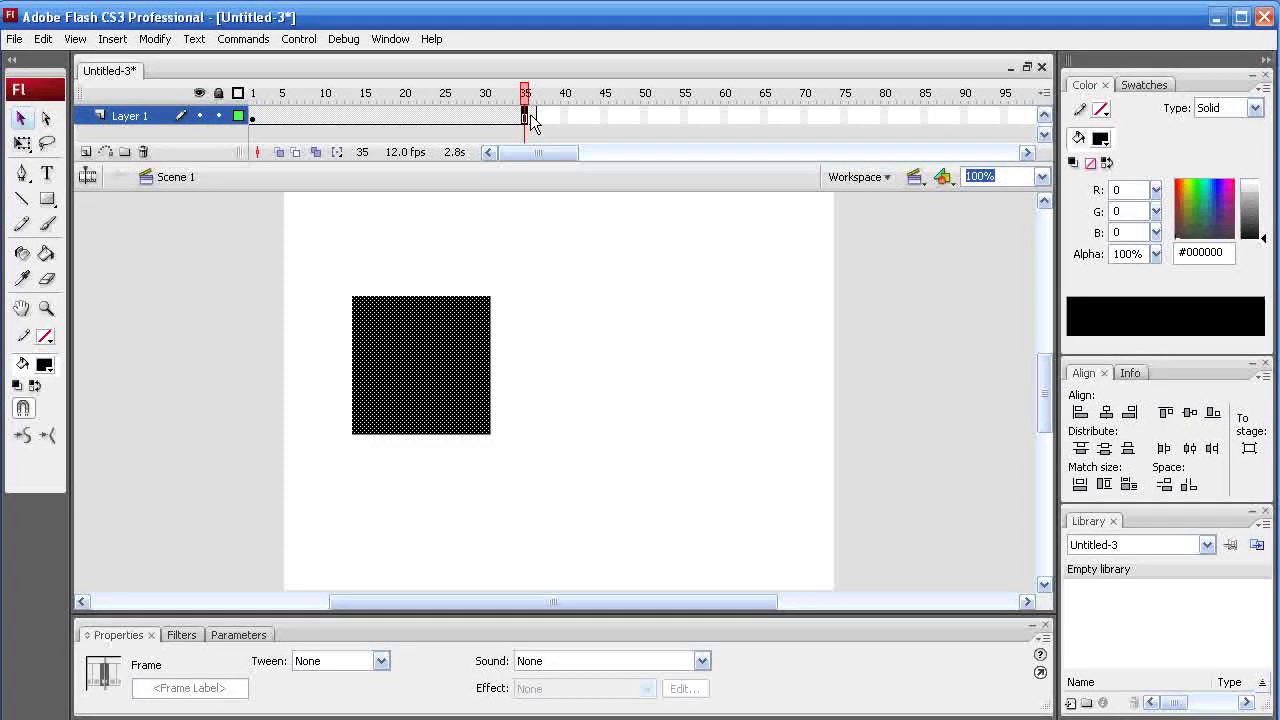
left_click(532, 117)
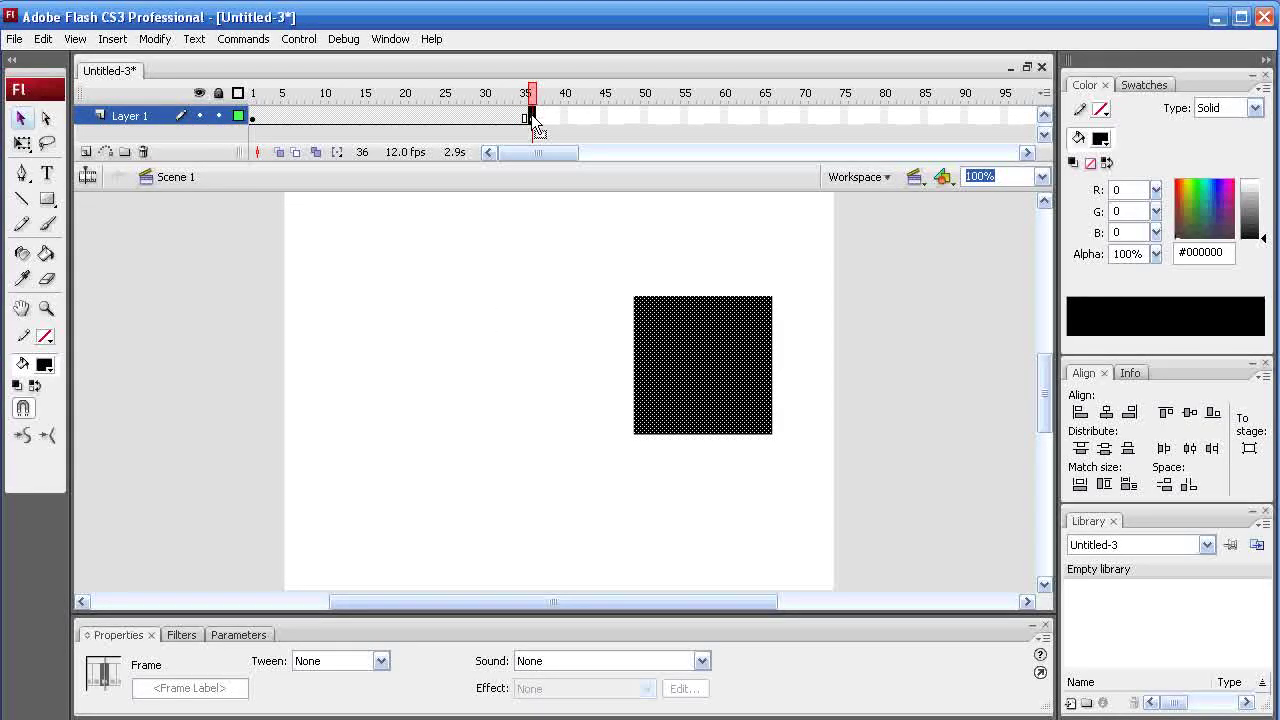
right_click(372, 118)
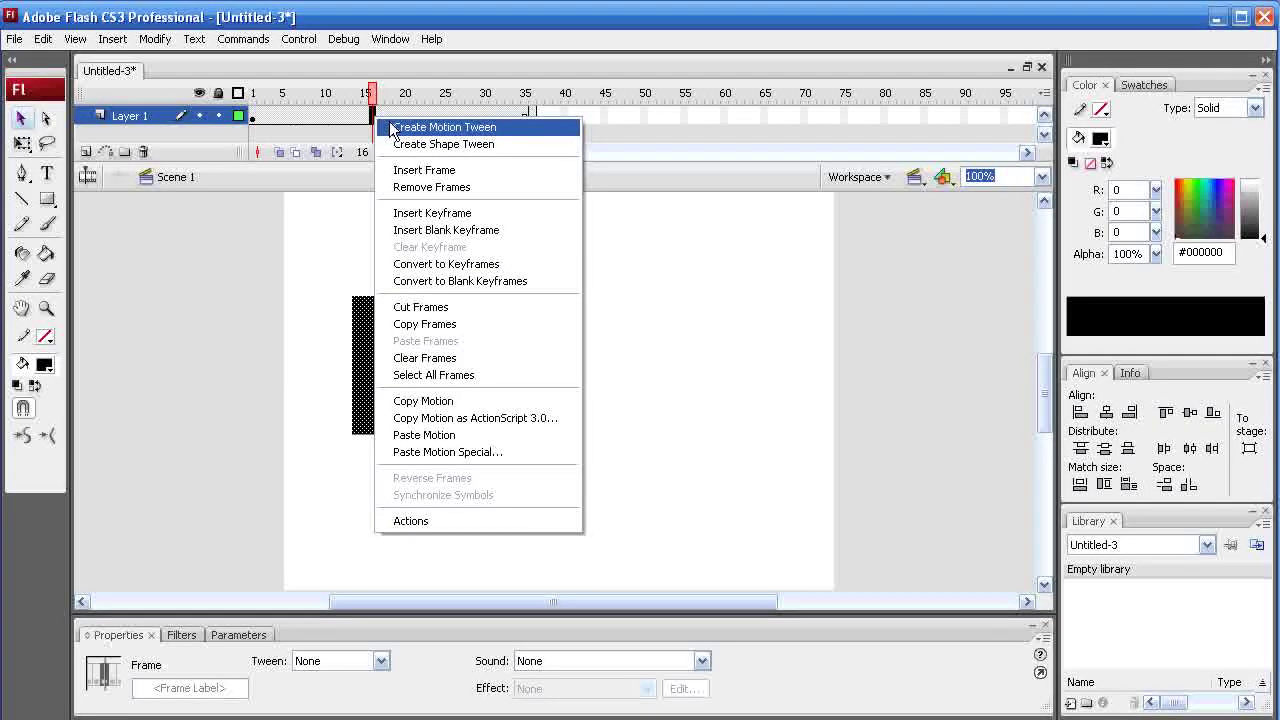
- Create a motion tween across frames 1–36, rewind to frame 1, and play it several times
left_click(421, 127)
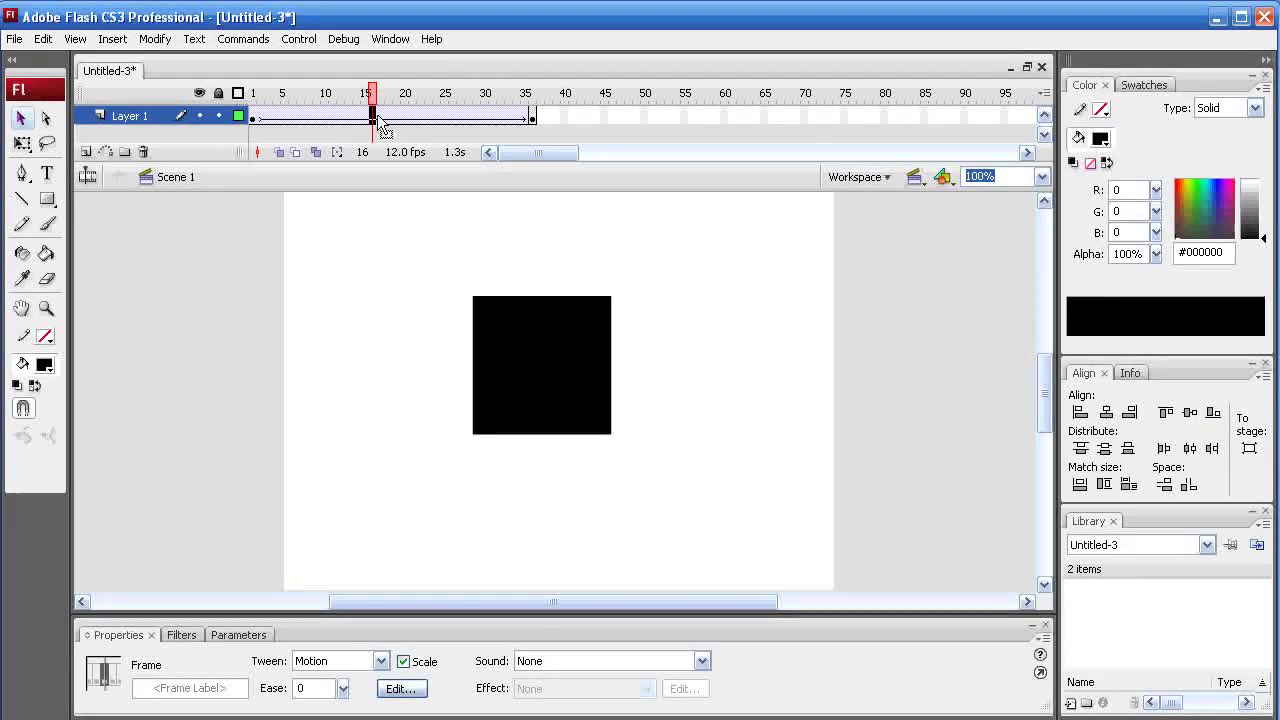
left_click_drag(370, 93, 256, 100)
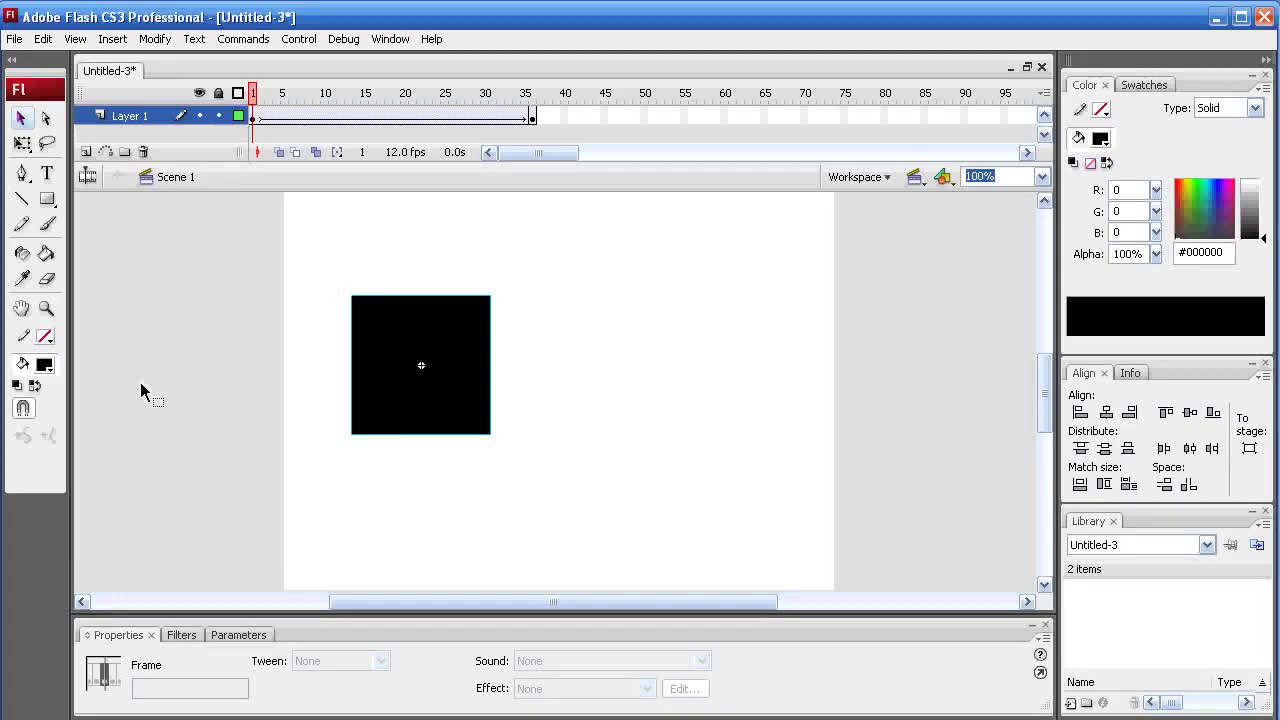
key("Return")
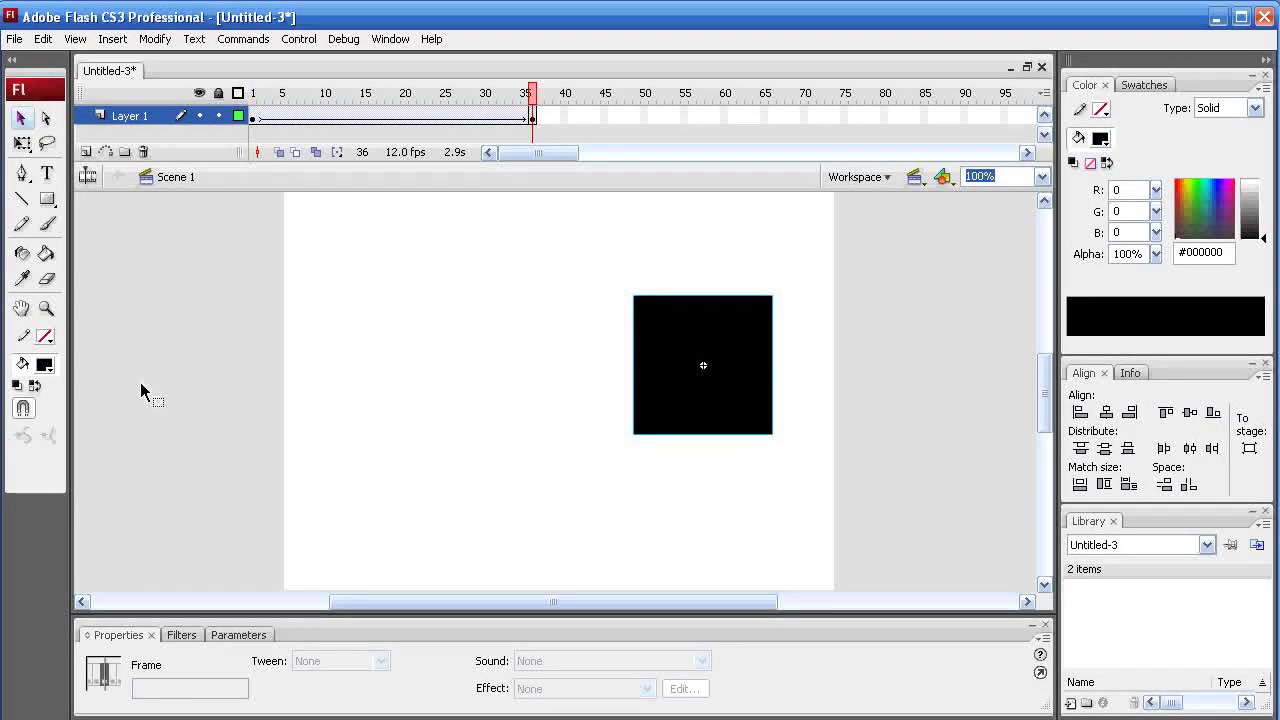
key("Return")
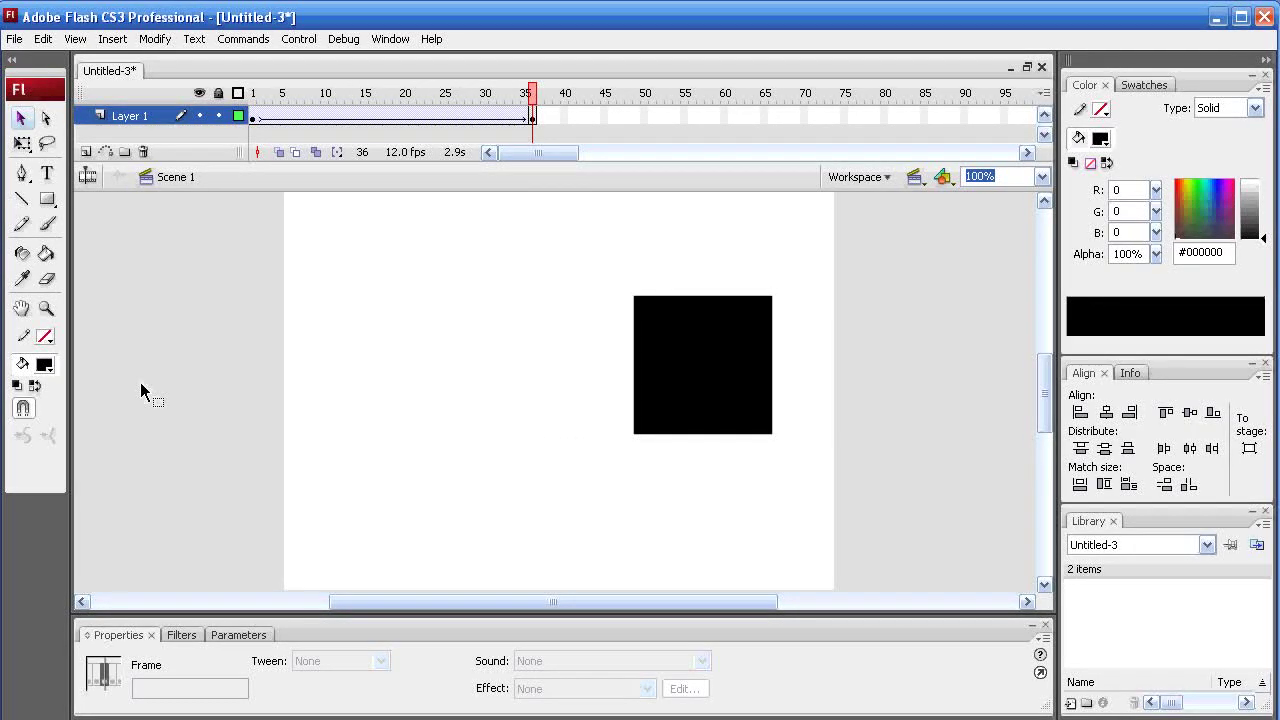
key("Return")
key("Return")
- Drag the end keyframe from frame 36 back to frame 10 and preview the shorter slide
left_click_drag(531, 116, 324, 118)
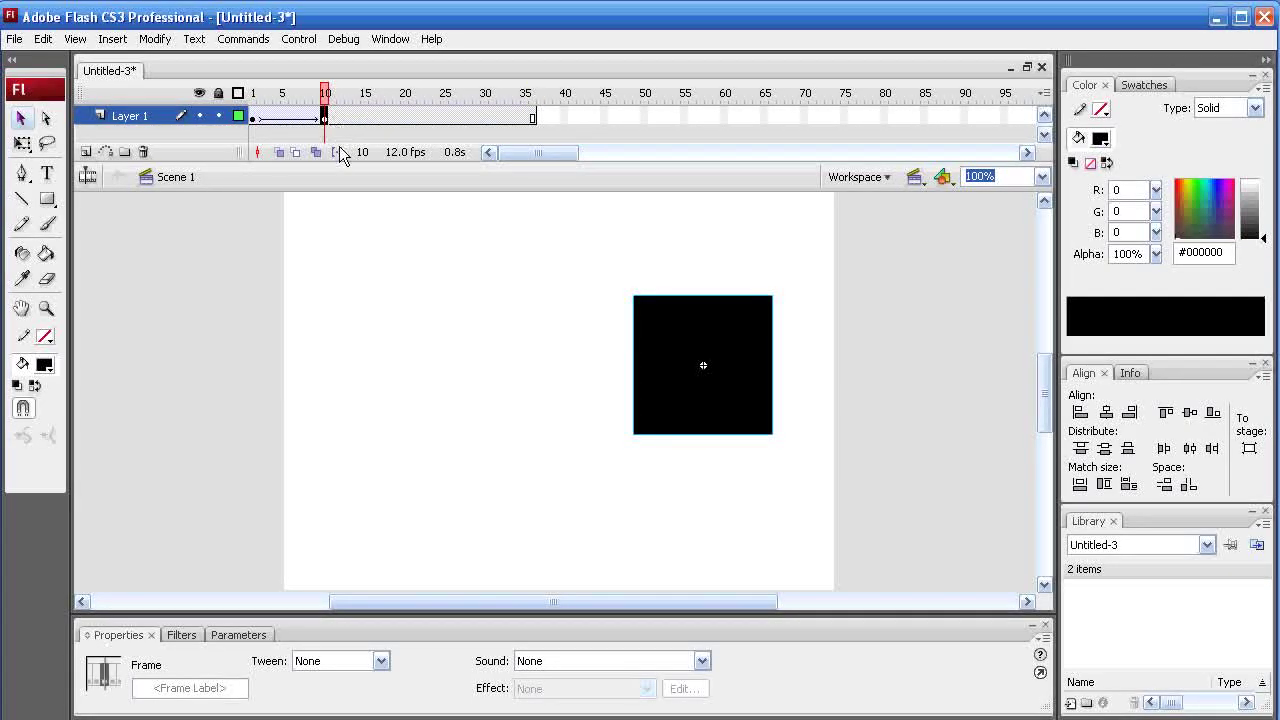
left_click(333, 122)
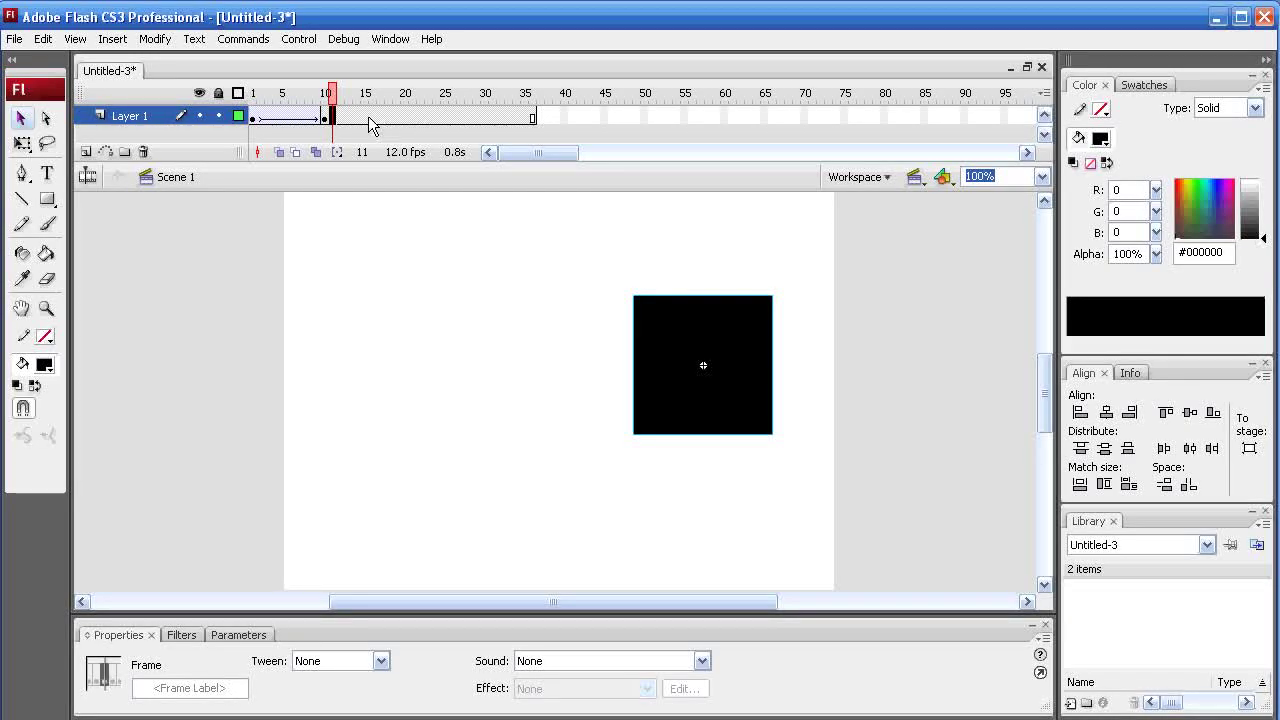
left_click_drag(371, 118, 532, 118)
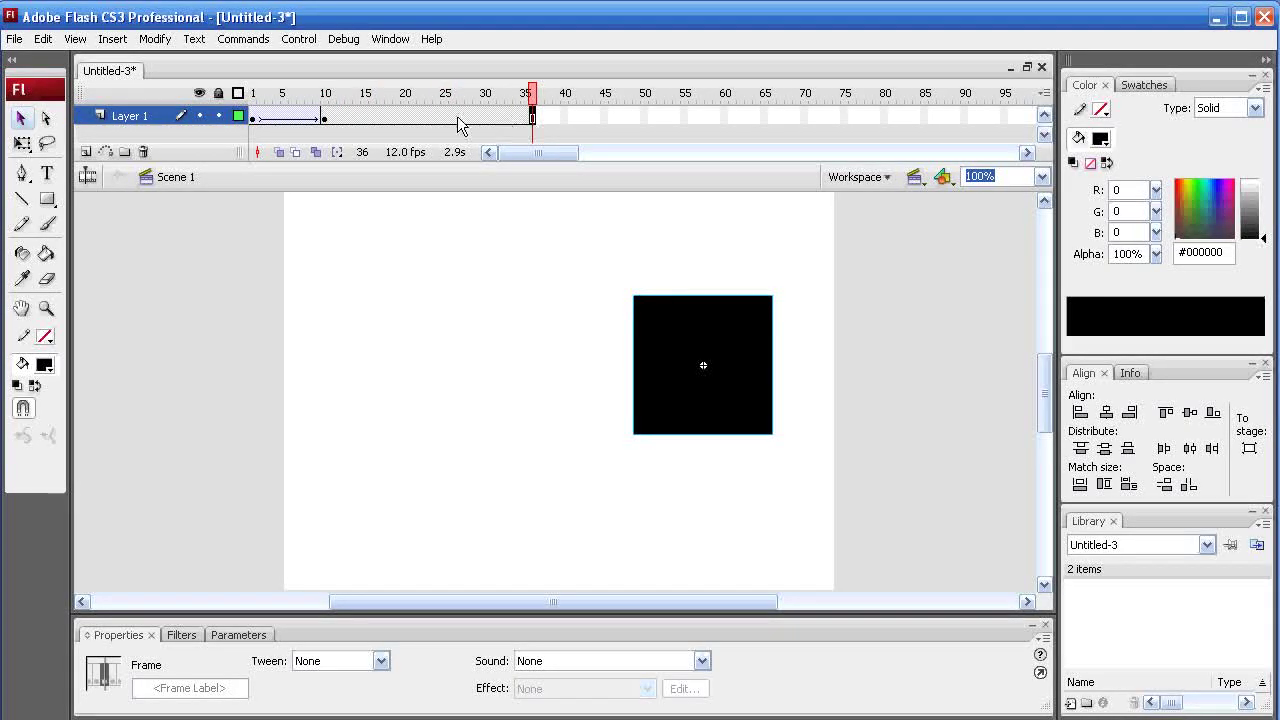
left_click(323, 118)
left_click(253, 118)
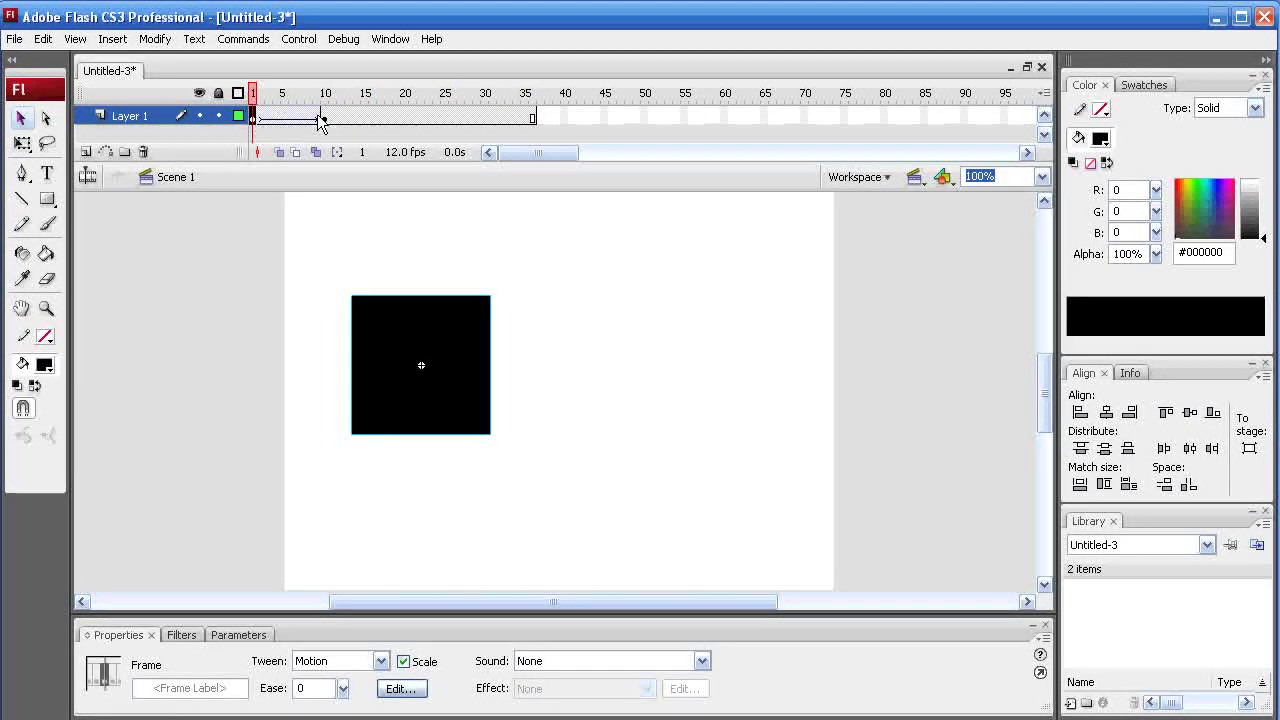
left_click(324, 118)
left_click(253, 118)
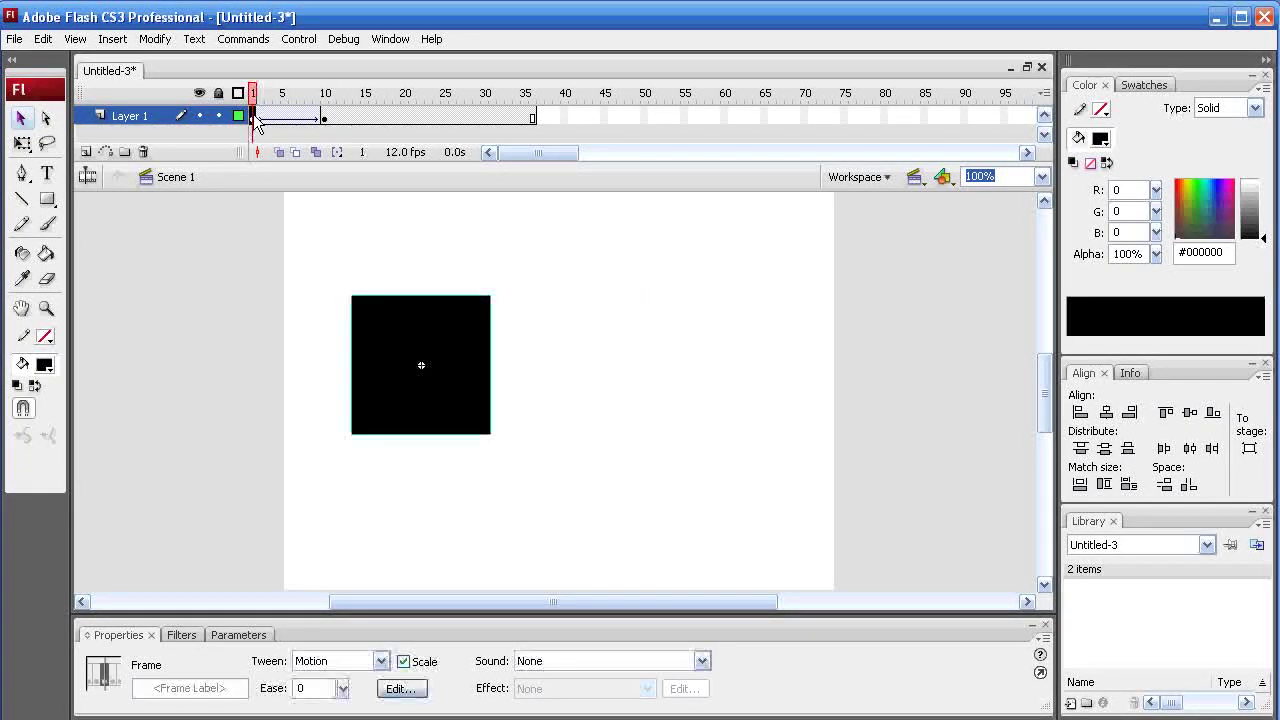
key("Return")
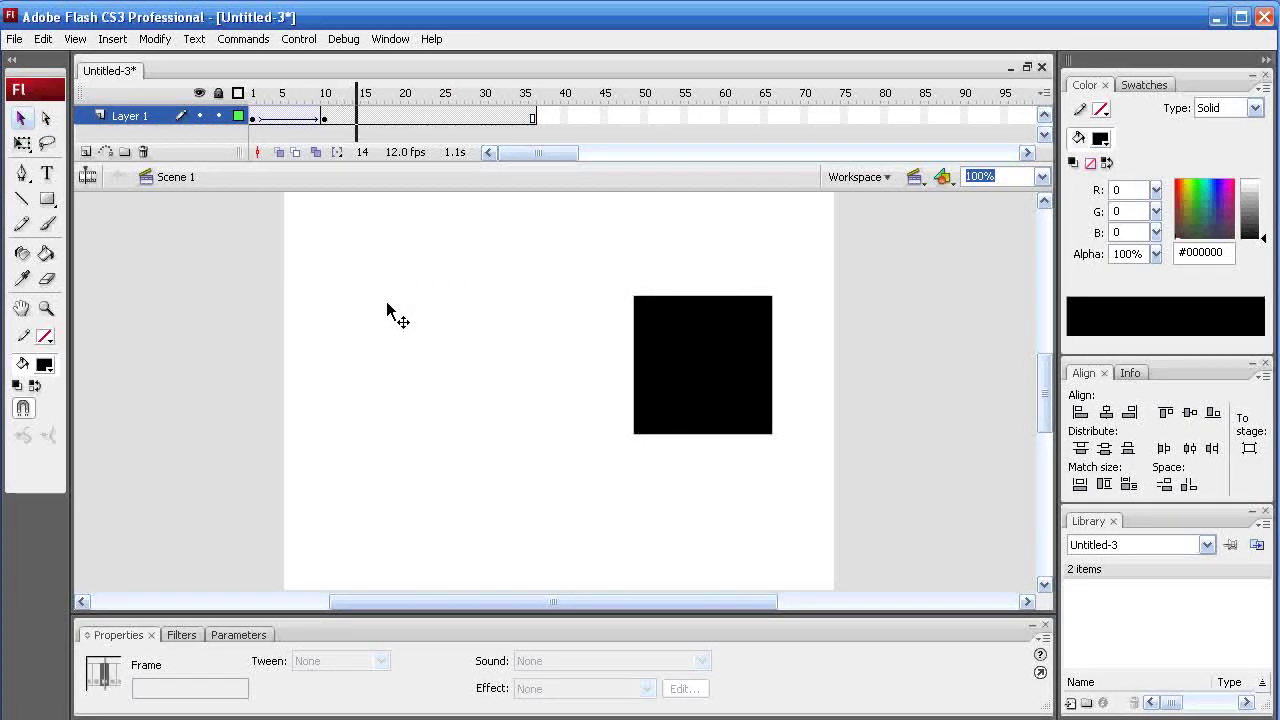
- Remove frames 11–36 from Layer 1 and play the trimmed animation from frame 1
left_click(333, 117)
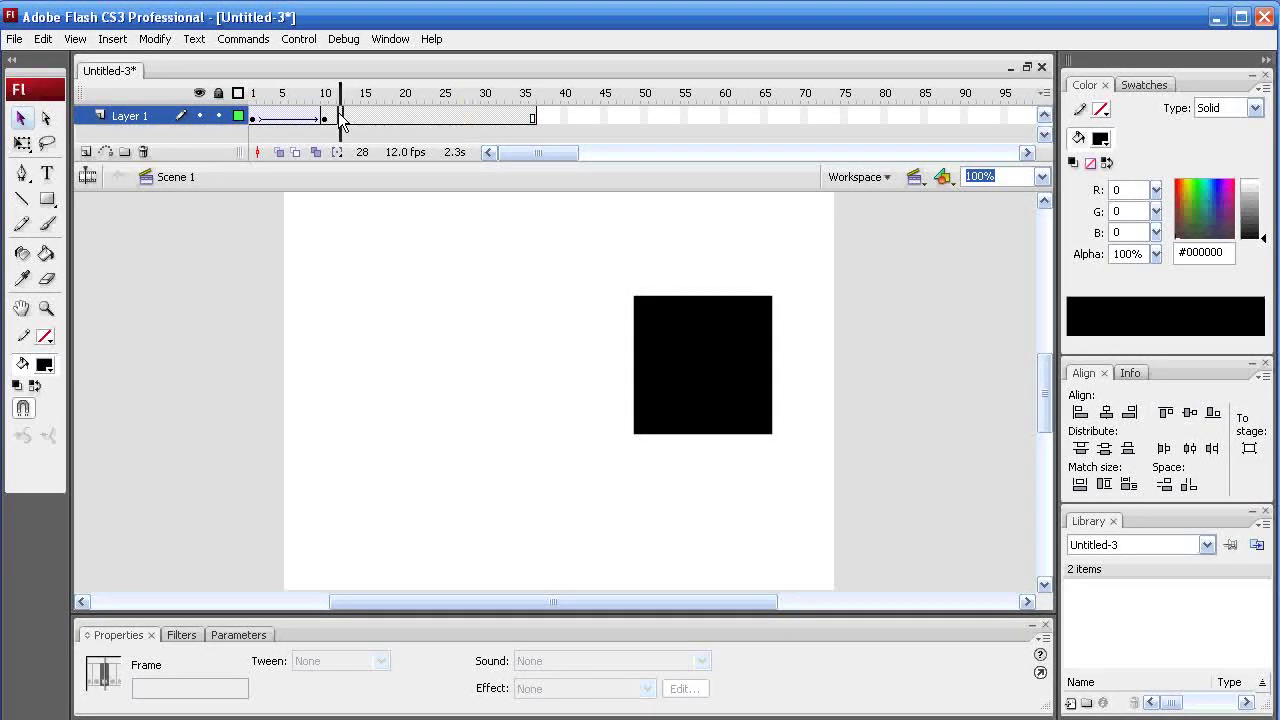
left_click(532, 117, "shift")
right_click(531, 117)
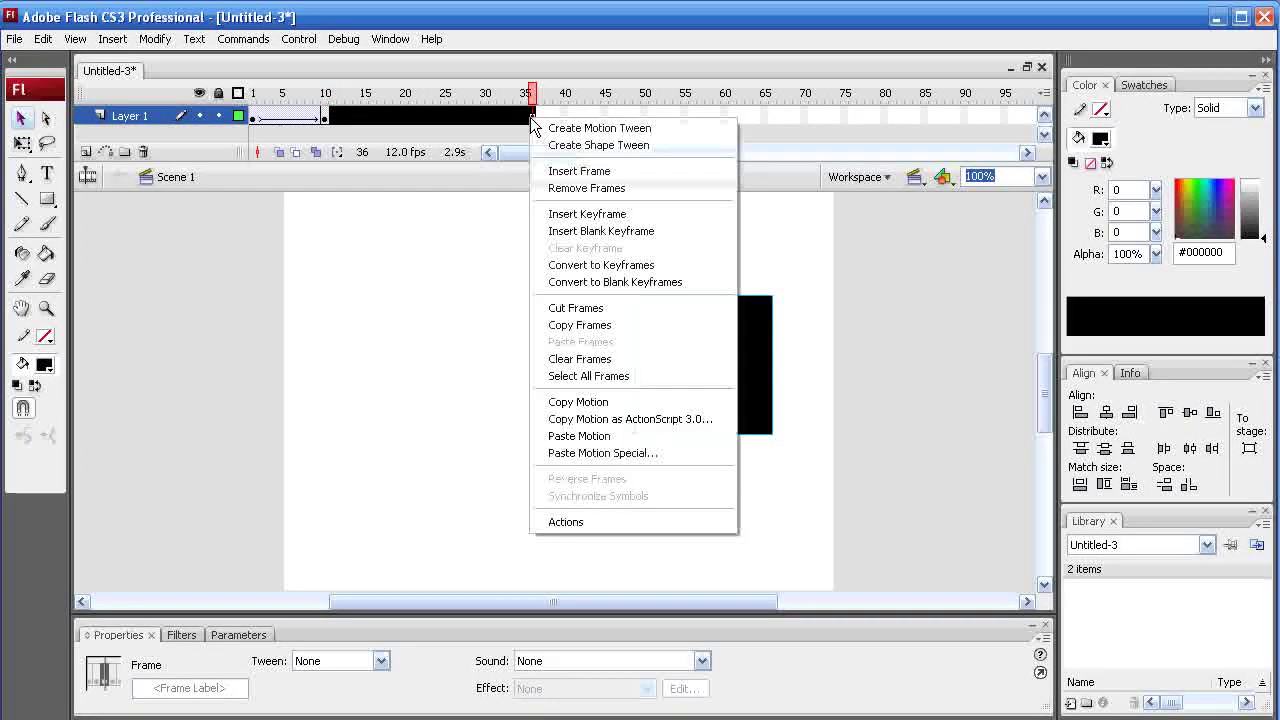
left_click(590, 188)
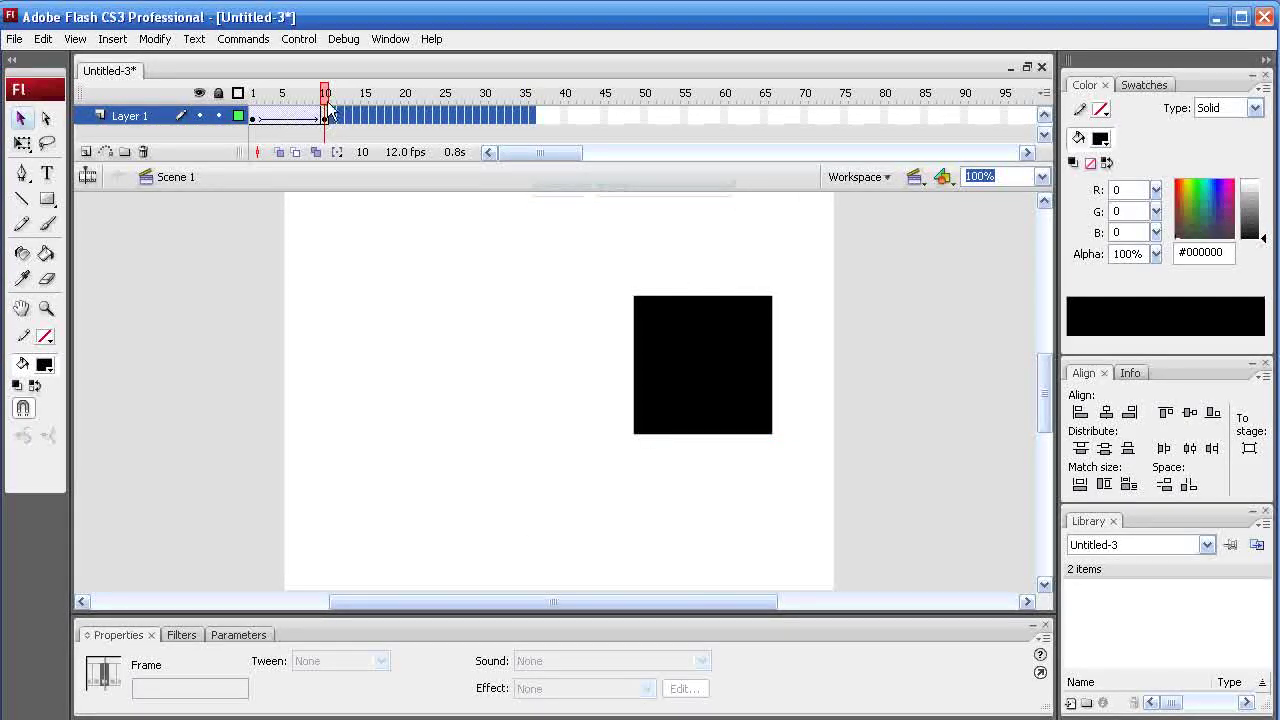
left_click(257, 118)
key("Return")
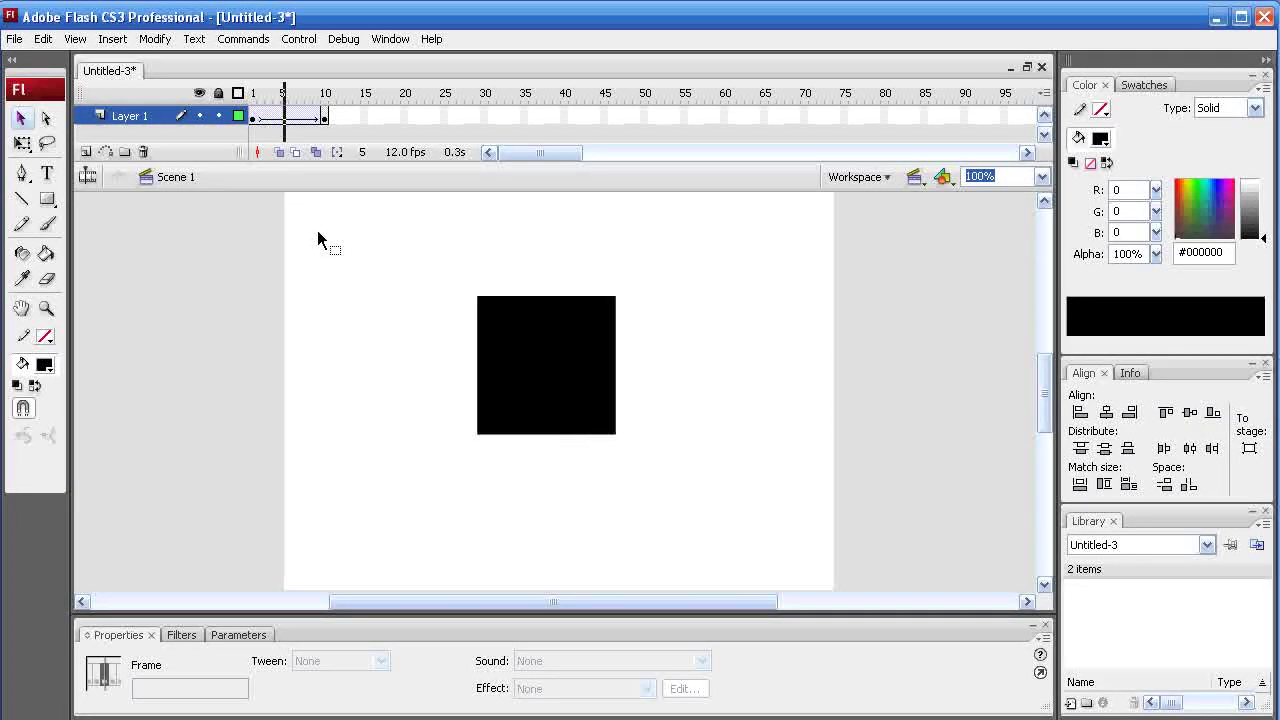
- Drag the end keyframe from frame 10 out to frame 76 and play the slower tween
left_click_drag(324, 117, 430, 117)
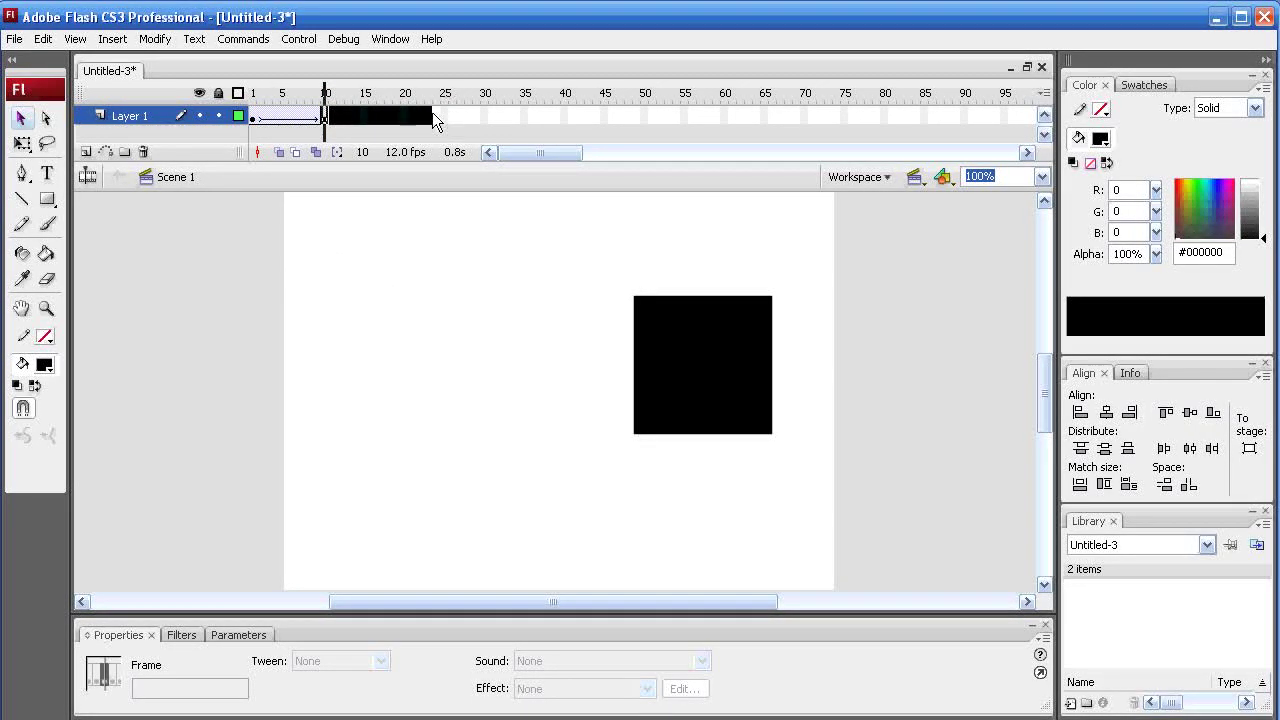
left_click(324, 117)
left_click_drag(324, 117, 851, 117)
left_click_drag(253, 110, 197, 247)
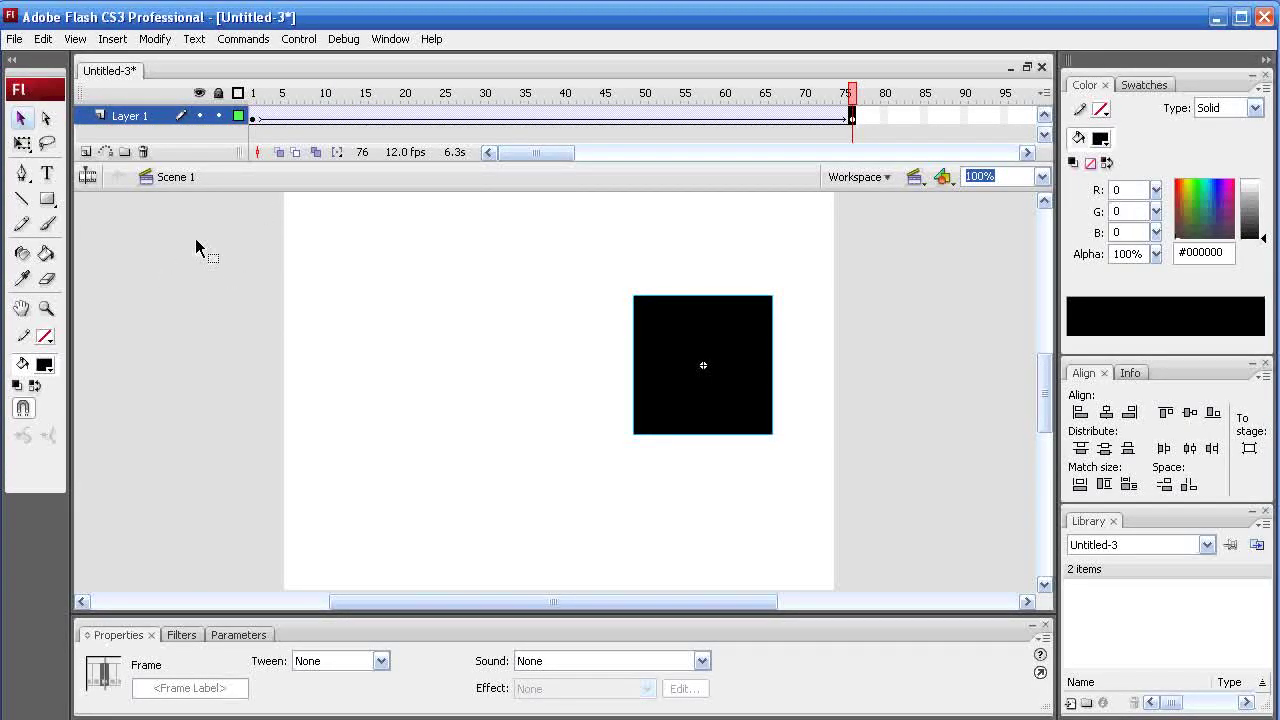
key("Return")
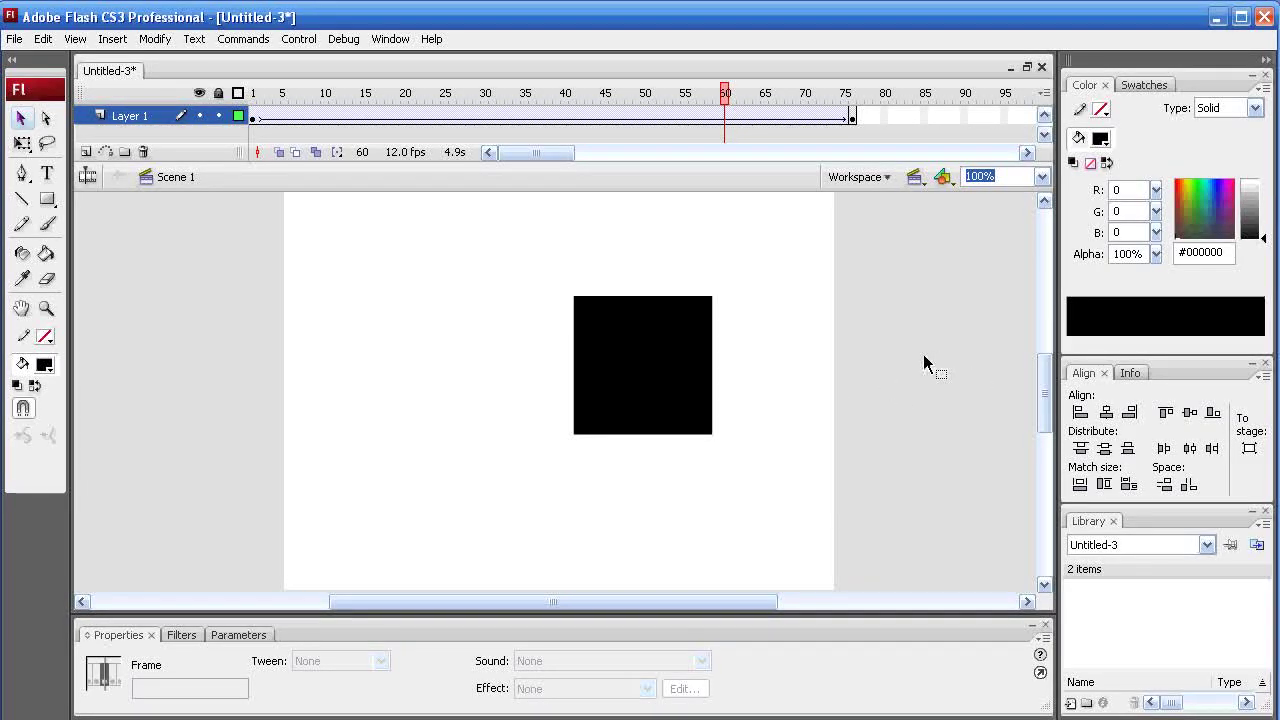
left_click_drag(1043, 388, 1043, 383)
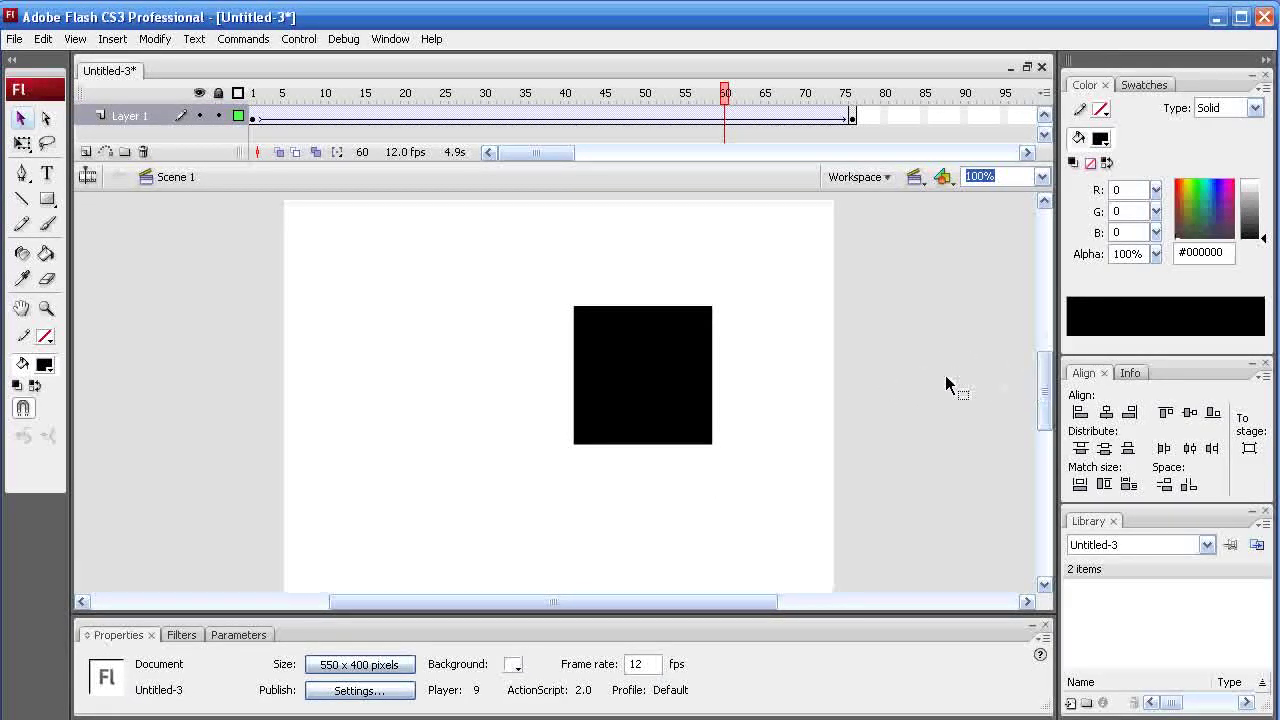